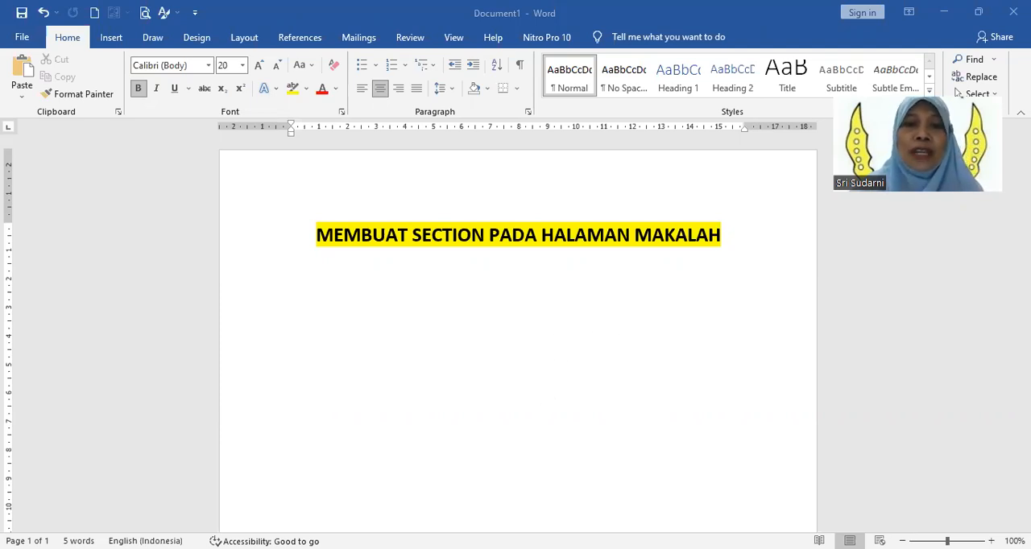
Step: Switch to the "latihan memberi daftar isi otomatis" document and review its pages from COVER MAKALAH through DAFTAR PUSTAKA
key(alt+Tab)
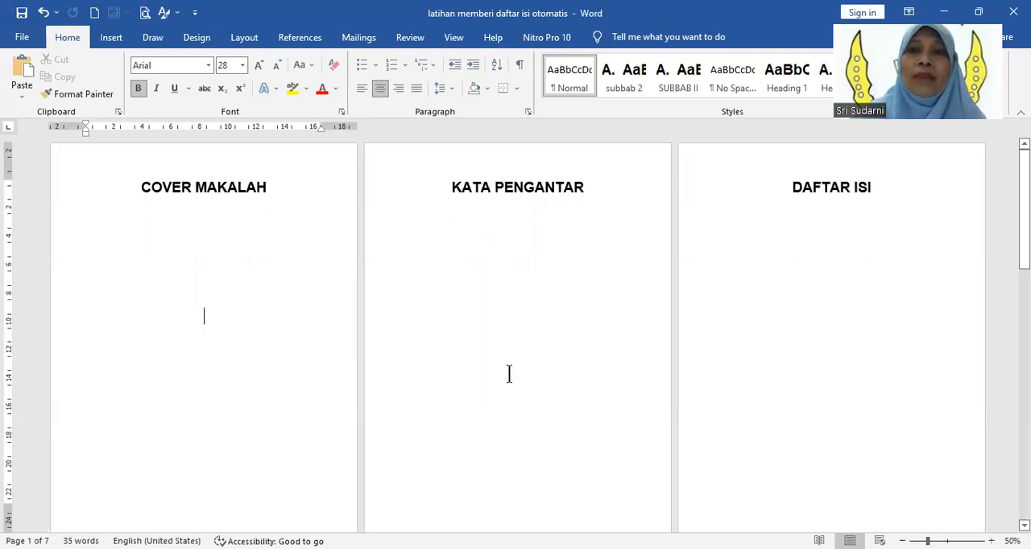
scroll(508, 373, down, 3)
scroll(508, 373, up, 3)
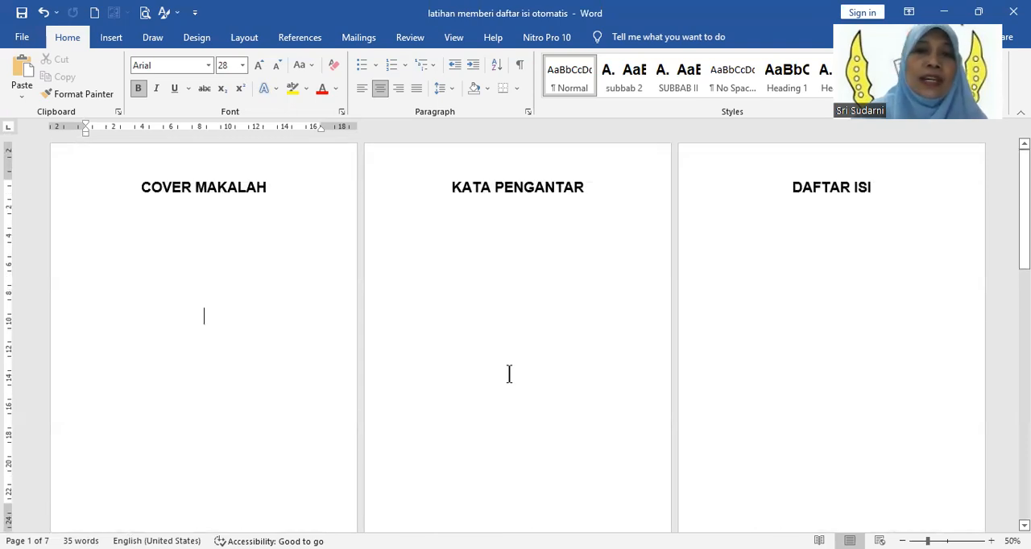
scroll(508, 373, down, 5)
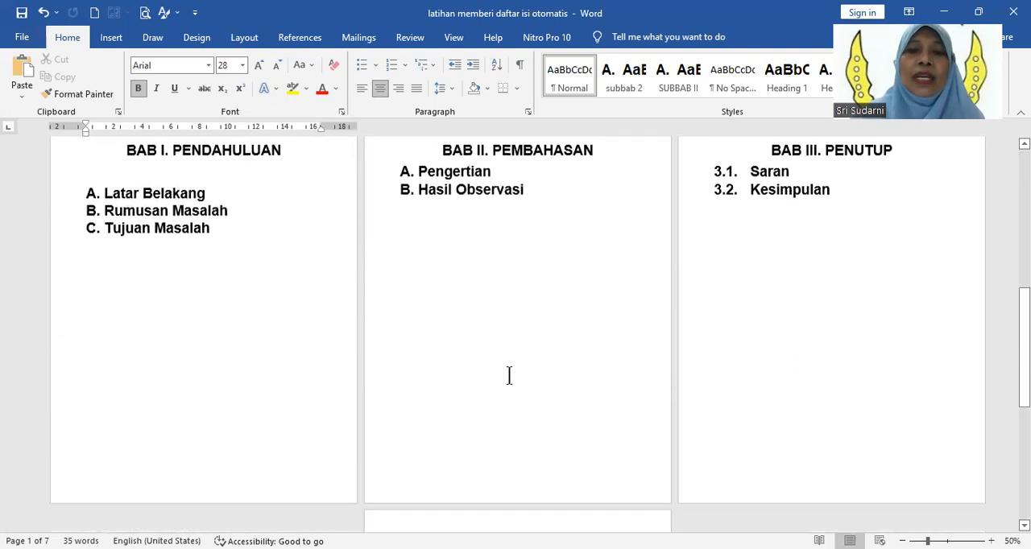
scroll(508, 376, down, 3)
scroll(546, 418, up, 5)
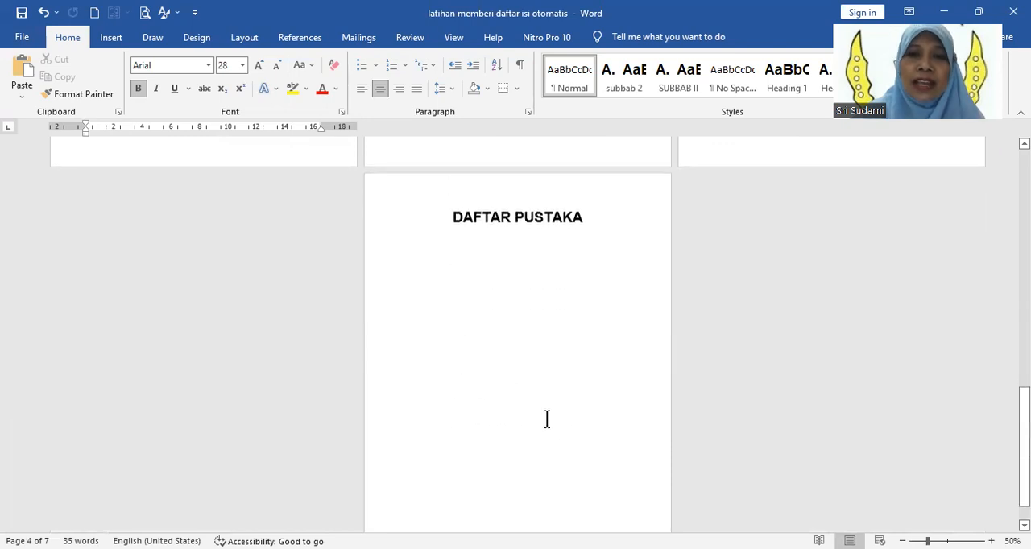
scroll(545, 419, up, 5)
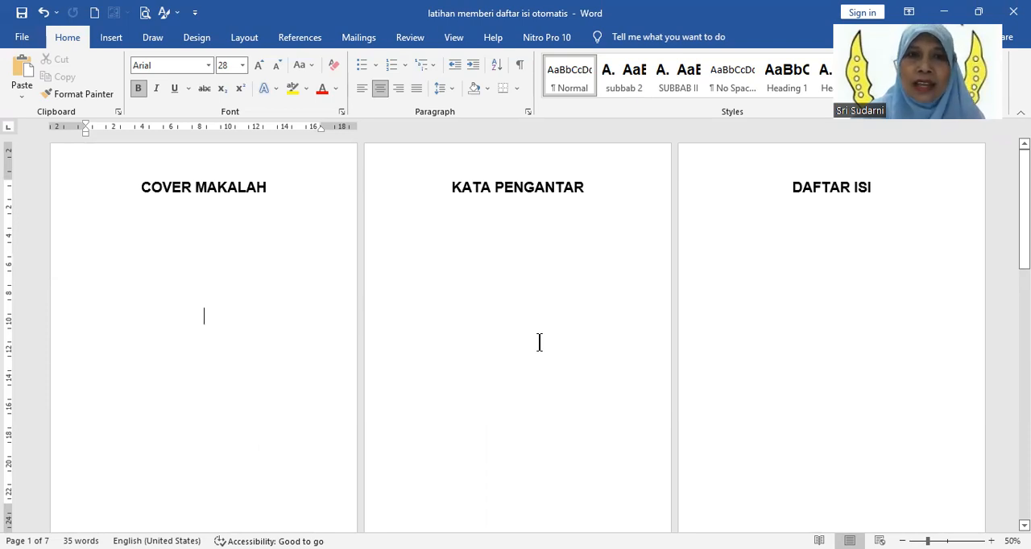
scroll(539, 342, down, 1)
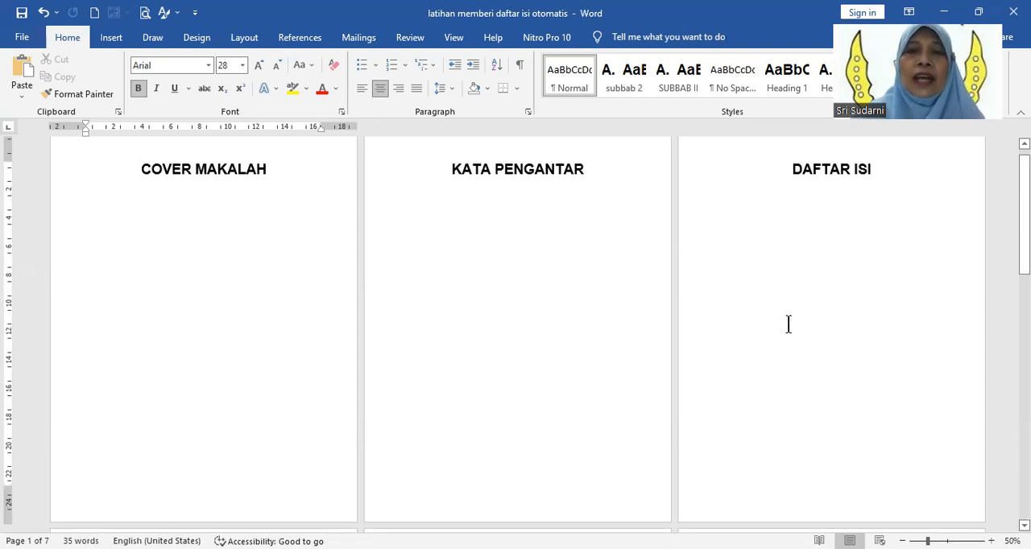
scroll(583, 387, down, 5)
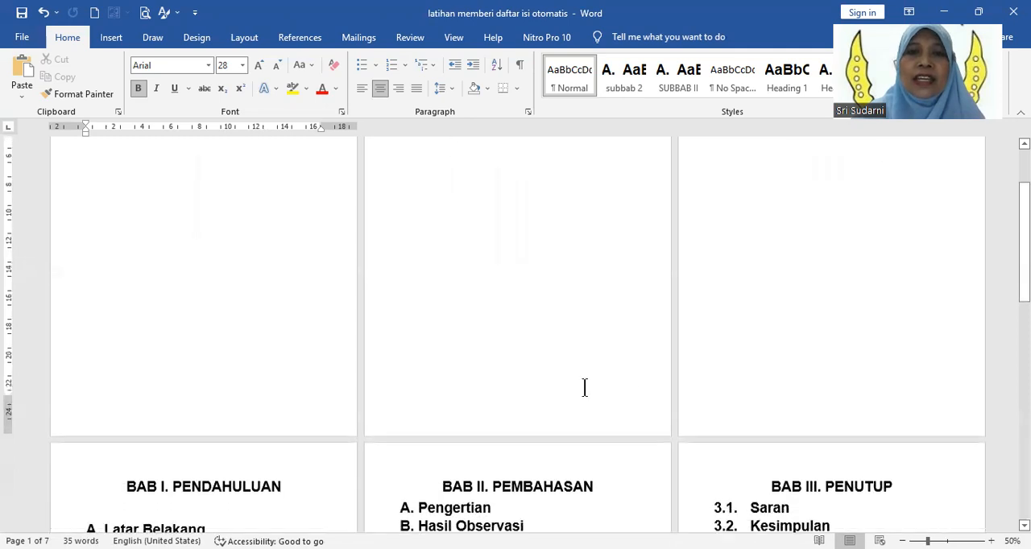
scroll(585, 387, down, 1)
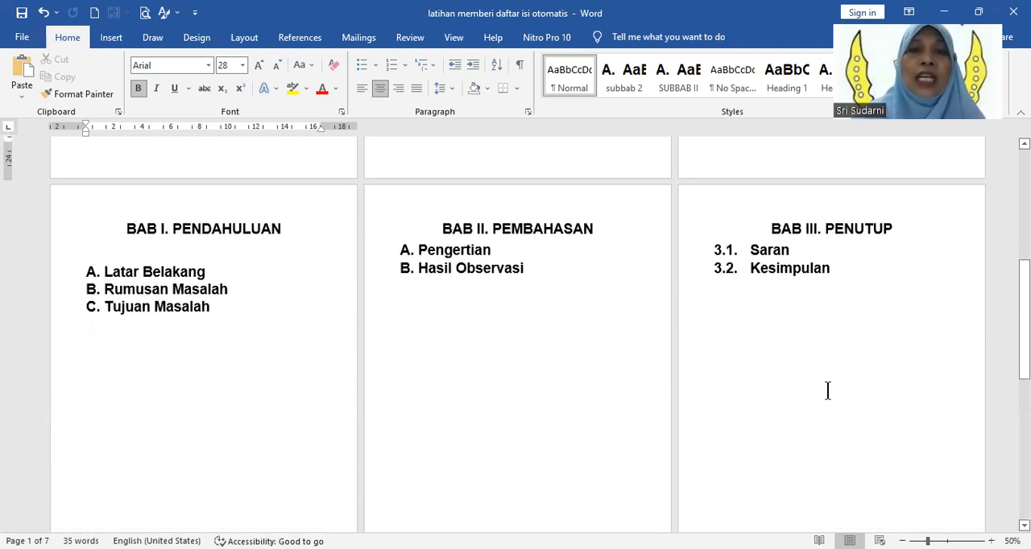
scroll(666, 422, down, 1)
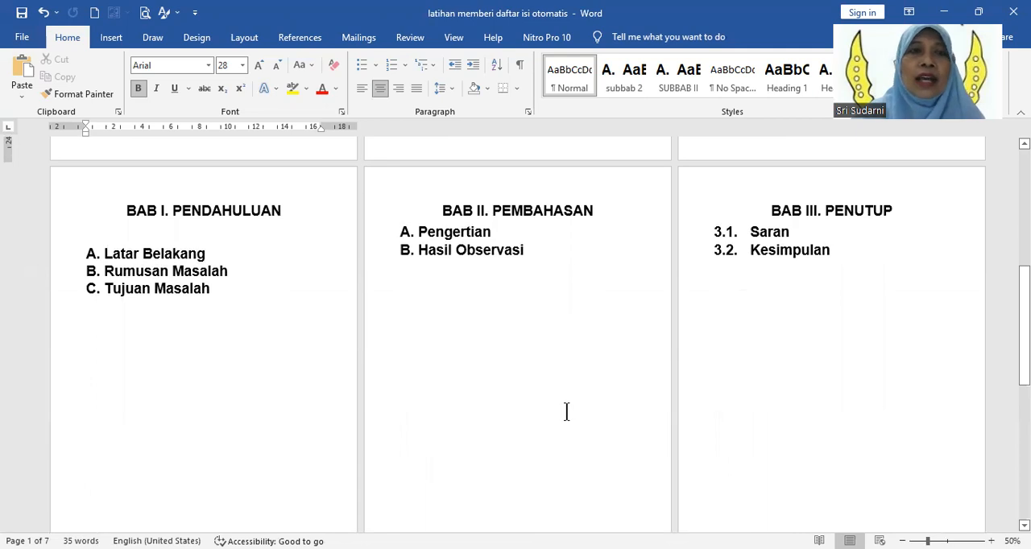
scroll(566, 412, up, 10)
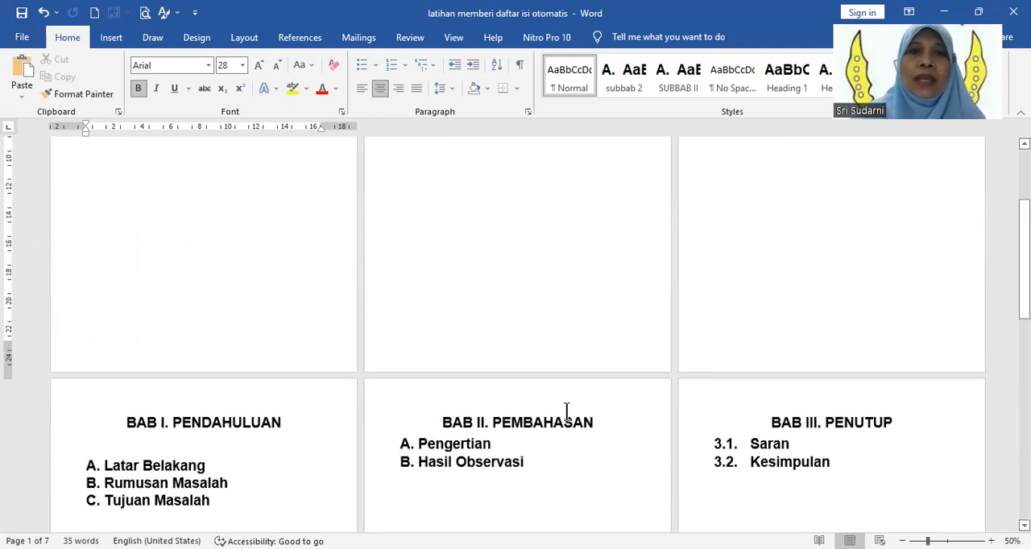
scroll(371, 463, down, 1)
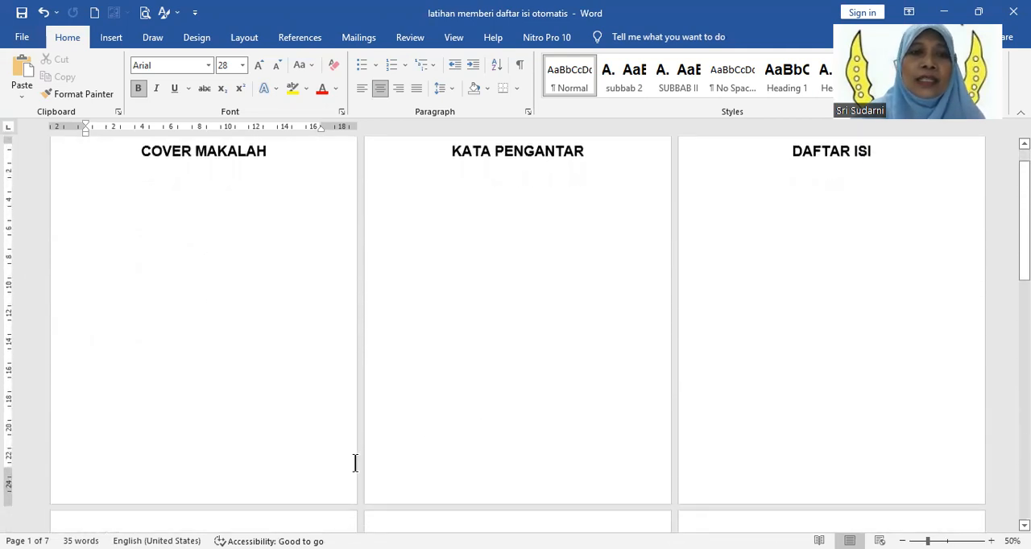
Step: Open the COVER MAKALAH page's footer for editing and look over the header and footer areas of the other pages
double_click(172, 464)
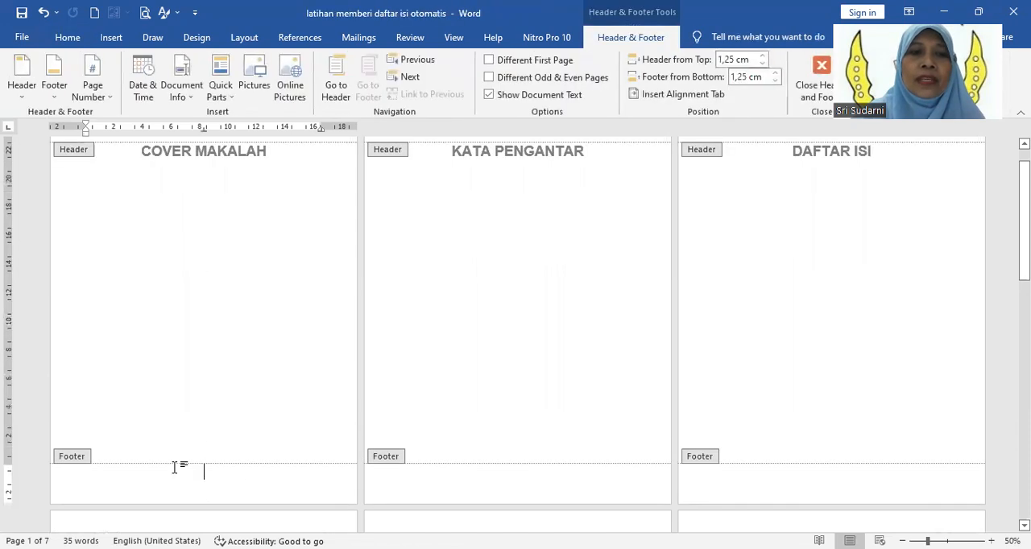
scroll(173, 466, down, 2)
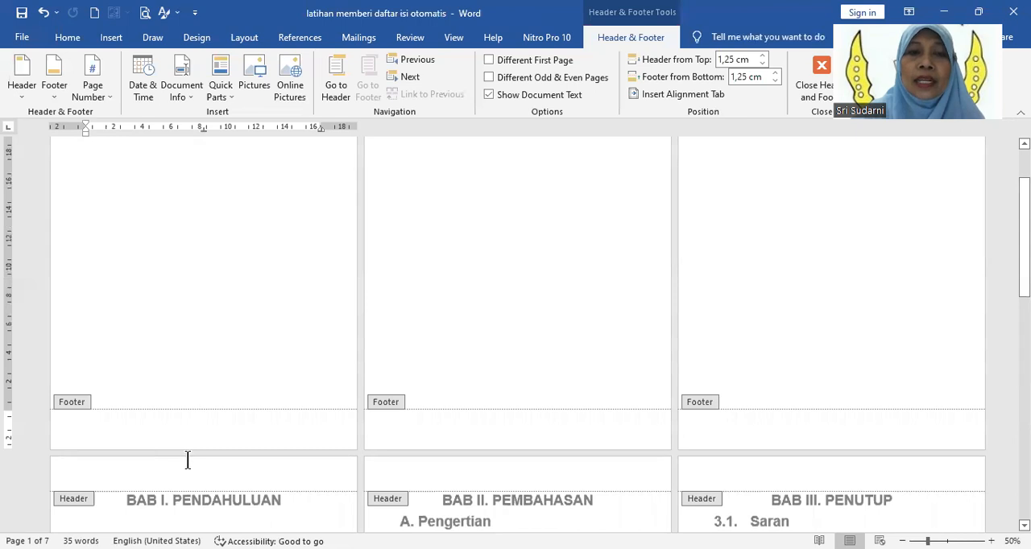
scroll(186, 455, down, 1)
scroll(571, 447, down, 2)
scroll(584, 455, down, 10)
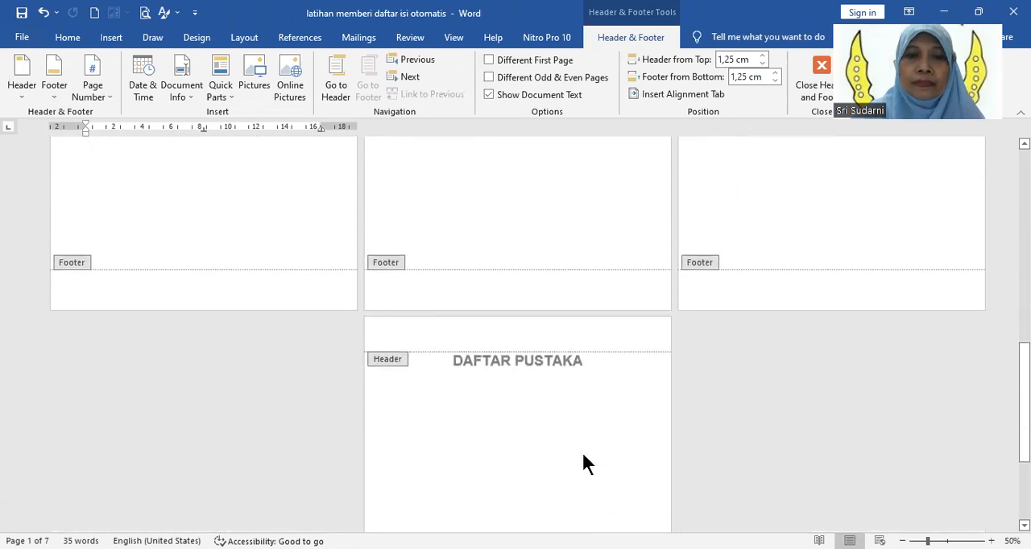
scroll(584, 463, up, 4)
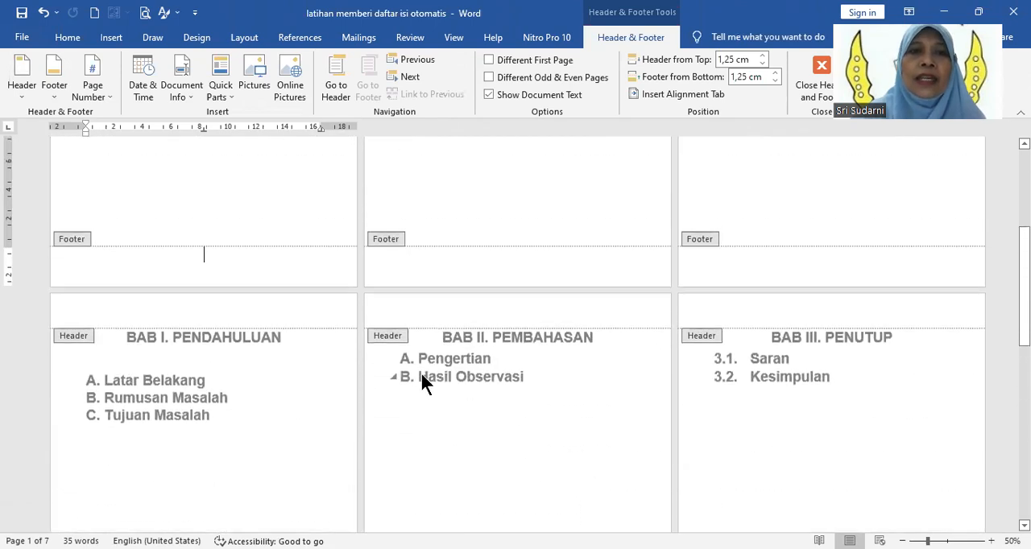
scroll(457, 392, up, 2)
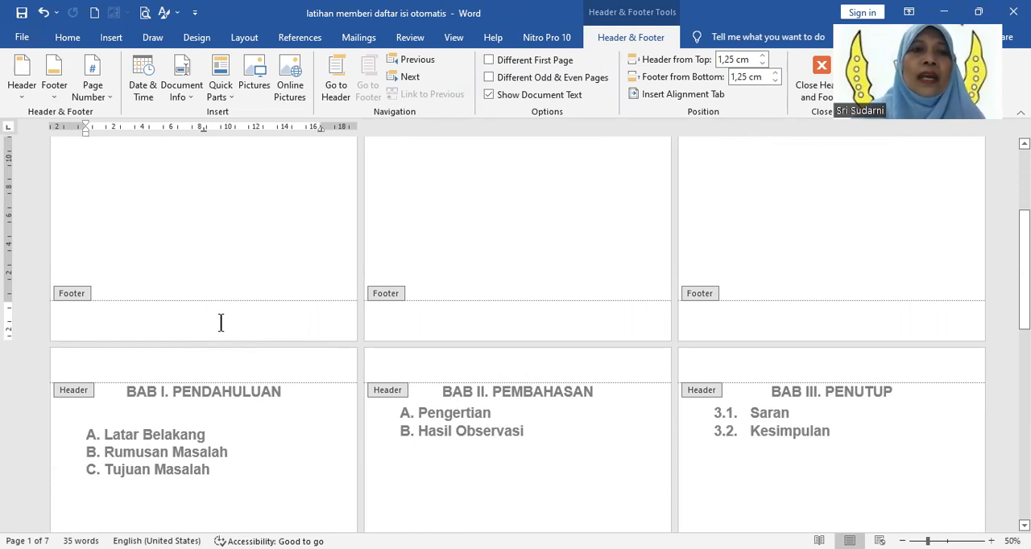
Step: Enter the text "Makalah 1" in the footer of the COVER MAKALAH page
text(Makalah )
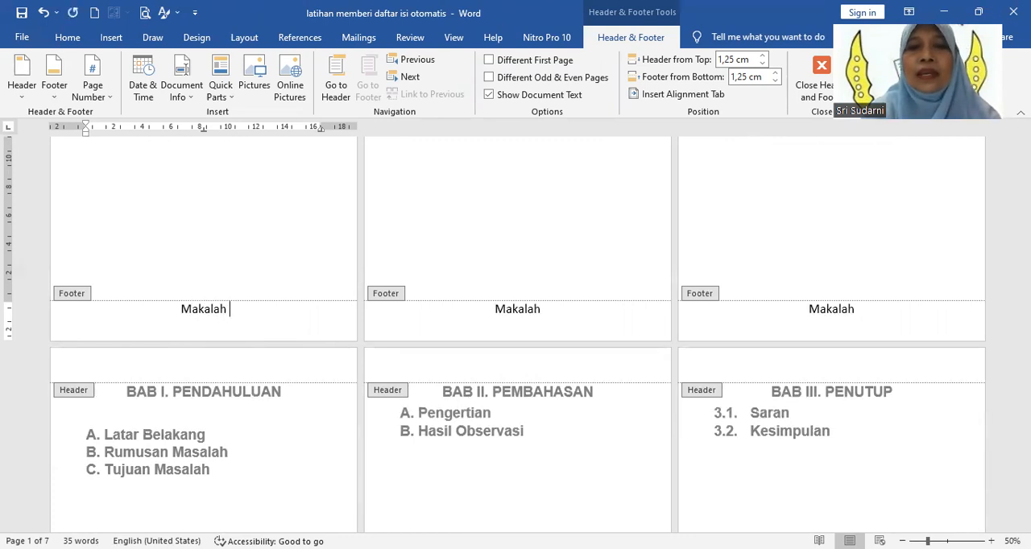
text(1)
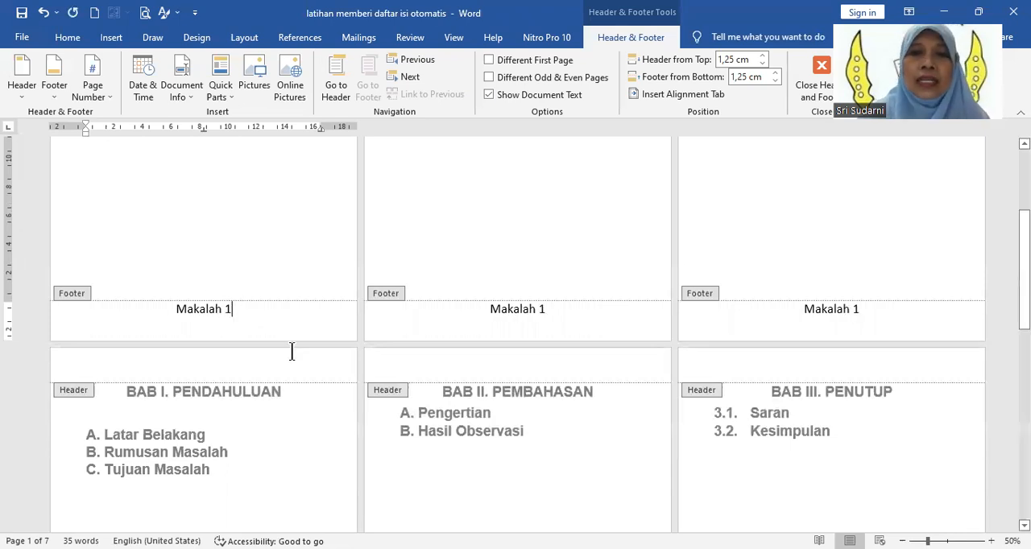
Step: Examine the footers of all pages through DAFTAR PUSTAKA to see where the cover page's footer text is repeated
scroll(673, 378, down, 3)
scroll(663, 417, down, 10)
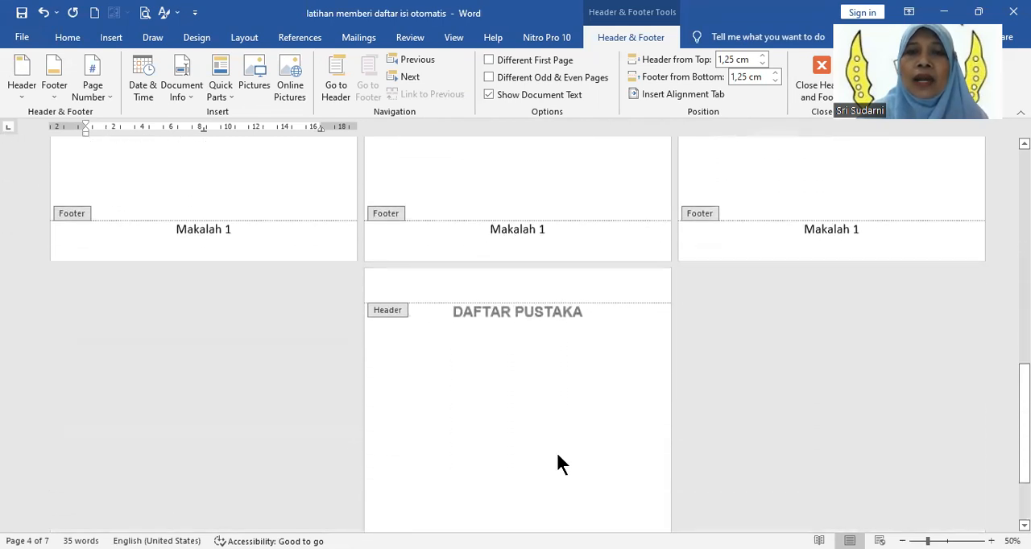
scroll(559, 463, down, 3)
scroll(570, 379, up, 2)
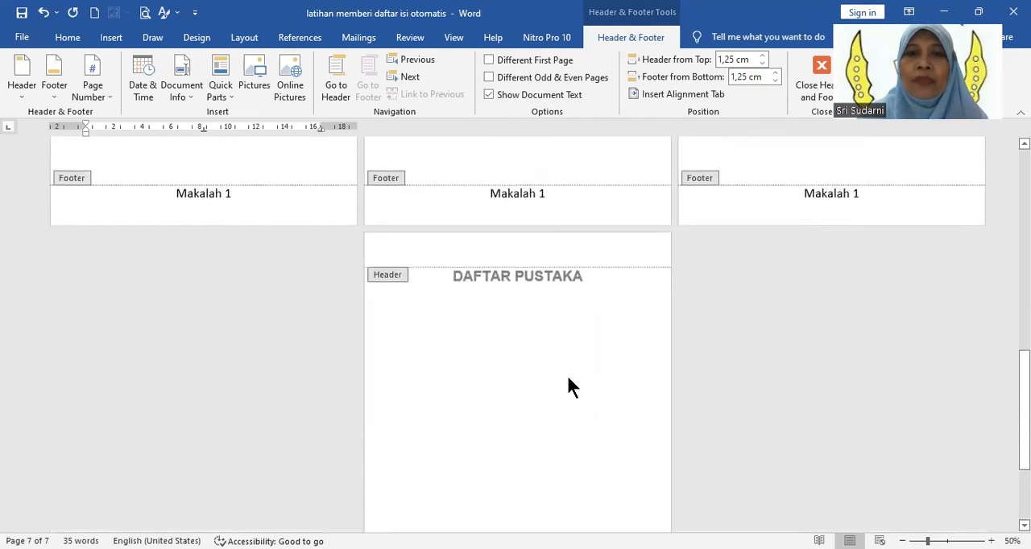
scroll(568, 386, up, 15)
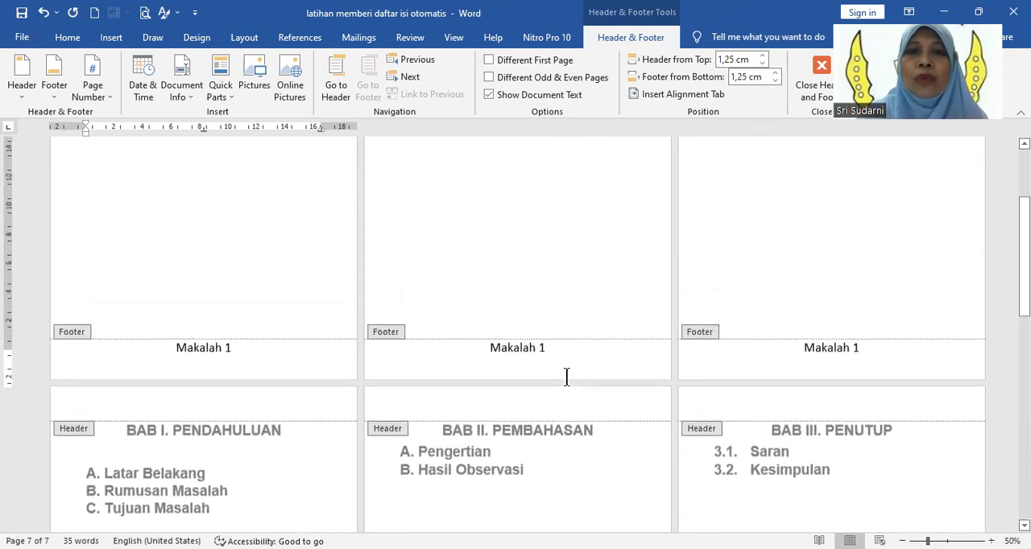
scroll(820, 369, up, 2)
scroll(817, 338, up, 3)
scroll(794, 331, down, 2)
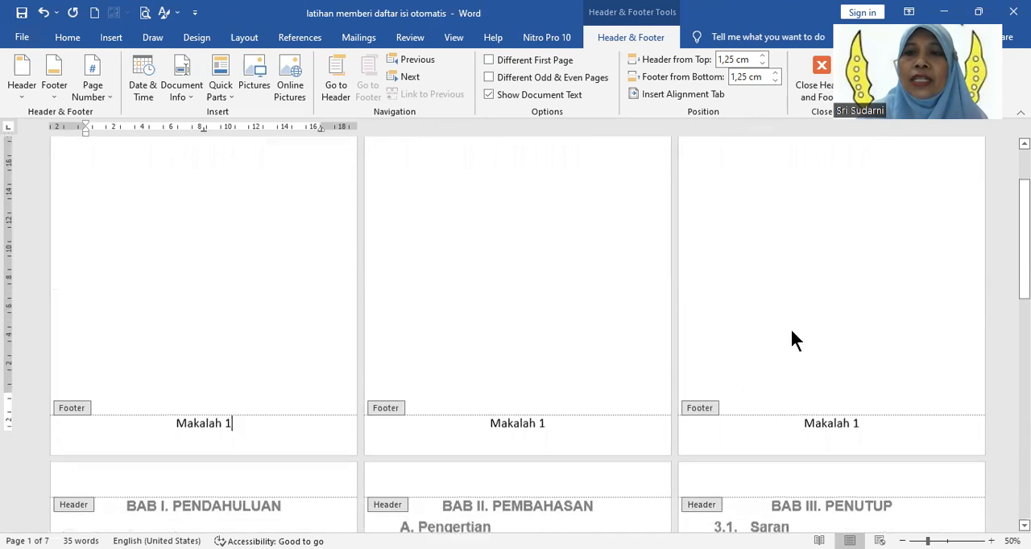
Step: Delete the "Makalah 1" text from the footer of the DAFTAR ISI page
scroll(789, 327, down, 1)
drag(803, 381, 877, 400)
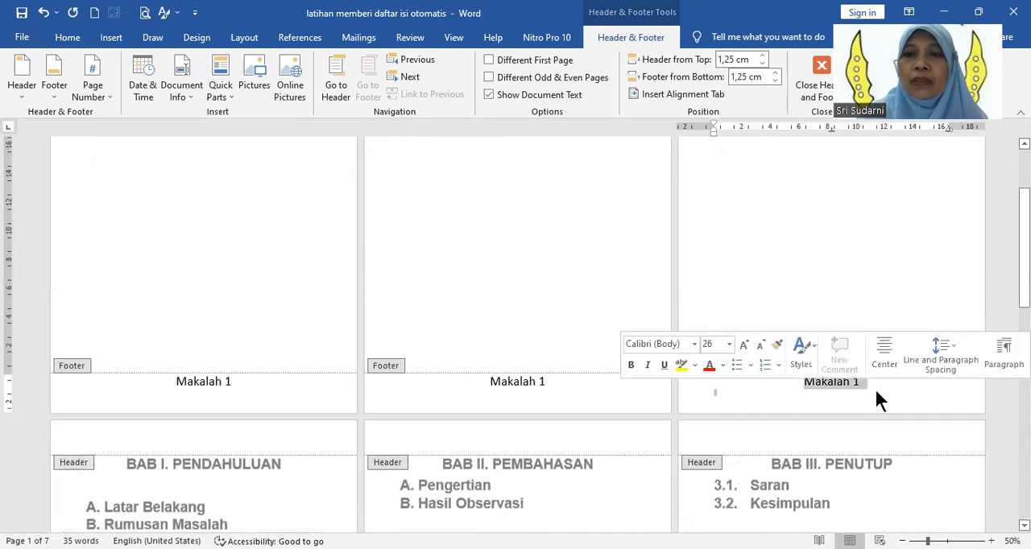
key(Delete)
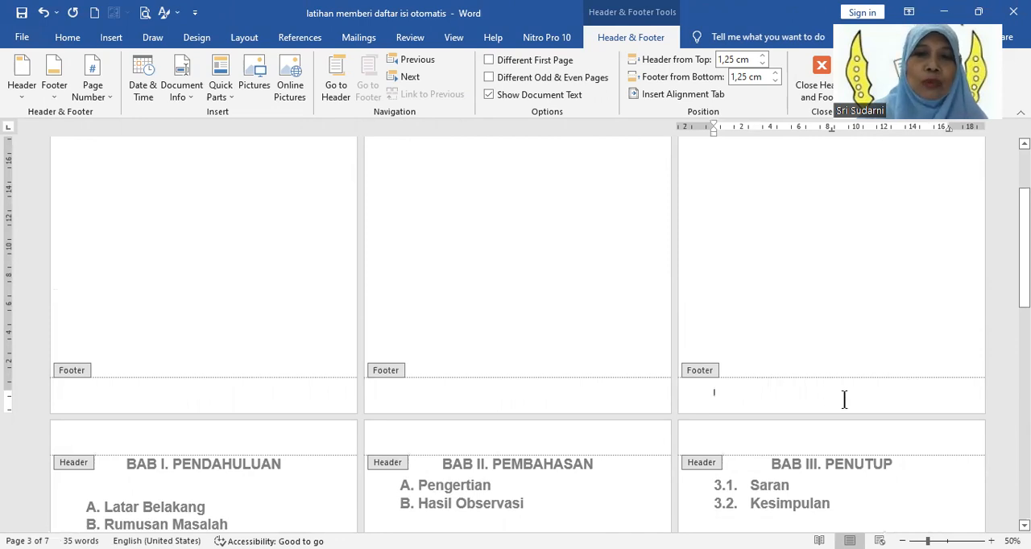
Step: Insert page numbers at the bottom of the page in the Plain Number 2 style, starting from the cover page's footer
click(234, 393)
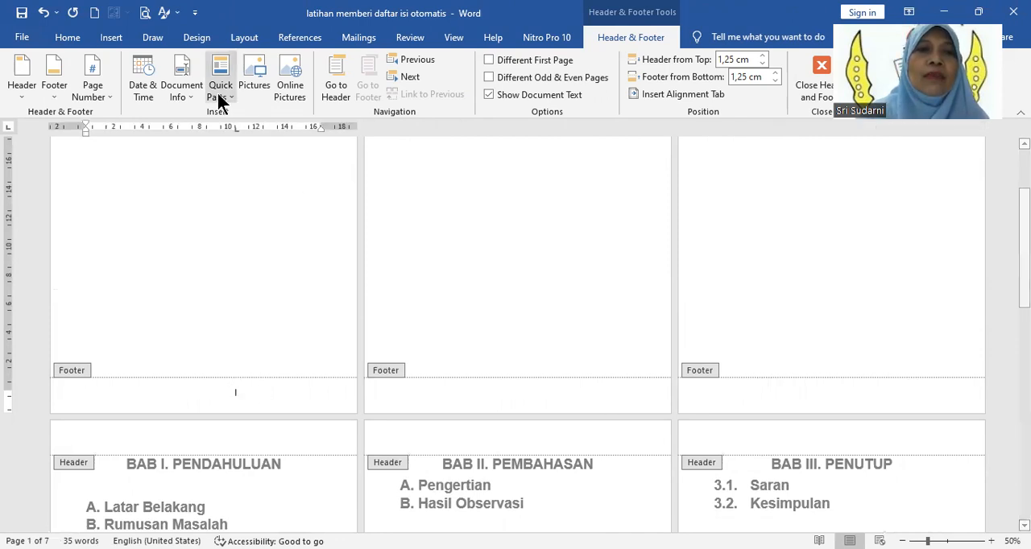
click(120, 38)
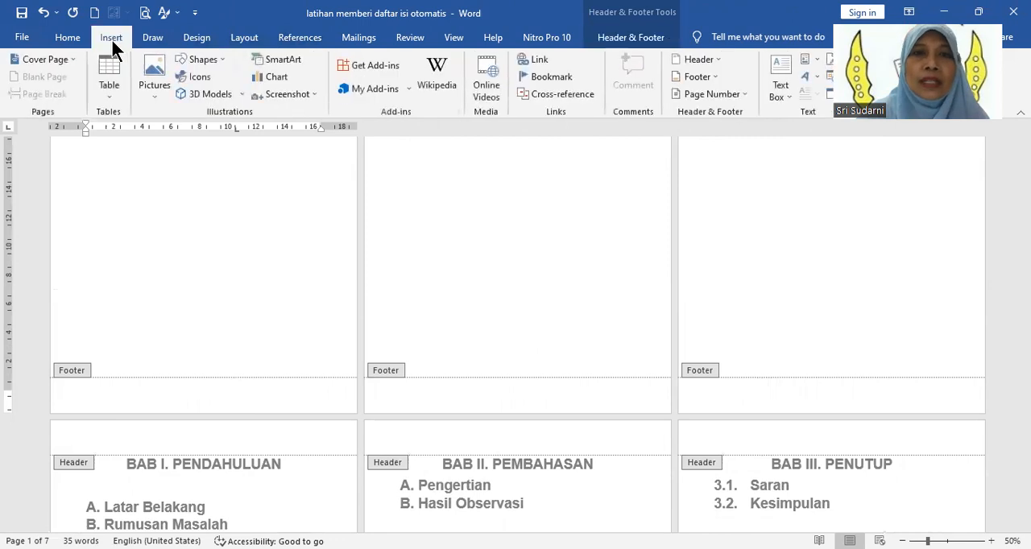
click(718, 95)
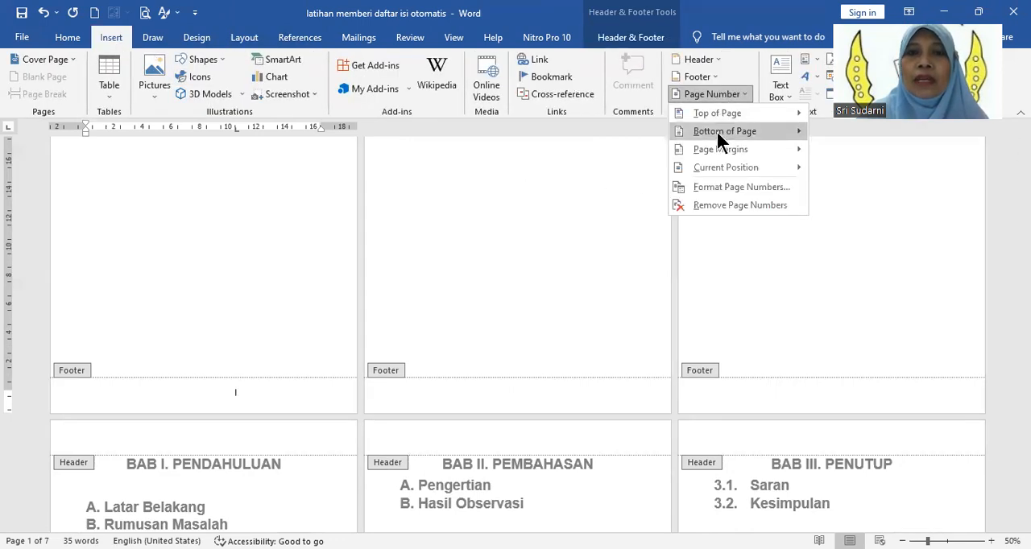
mouse_move(716, 131)
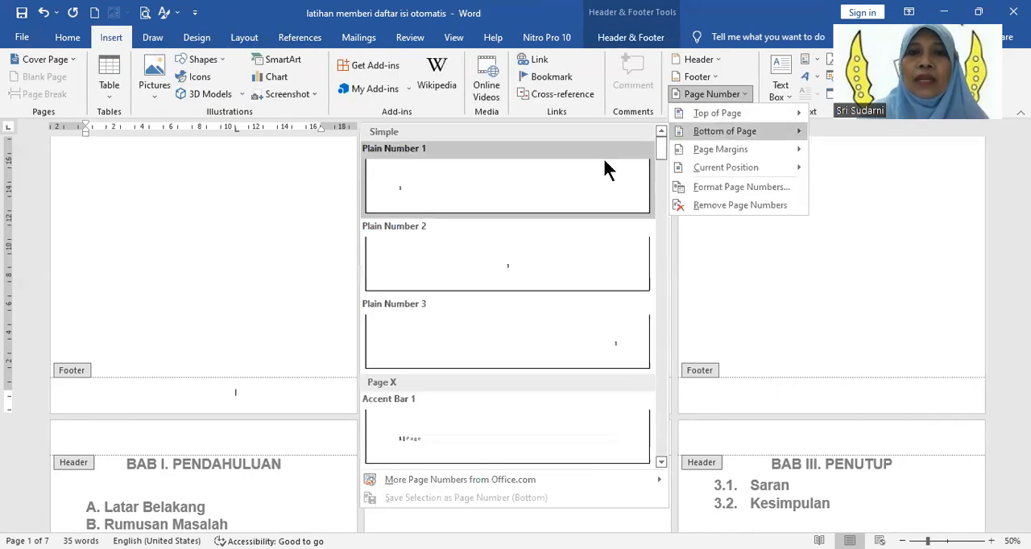
click(517, 280)
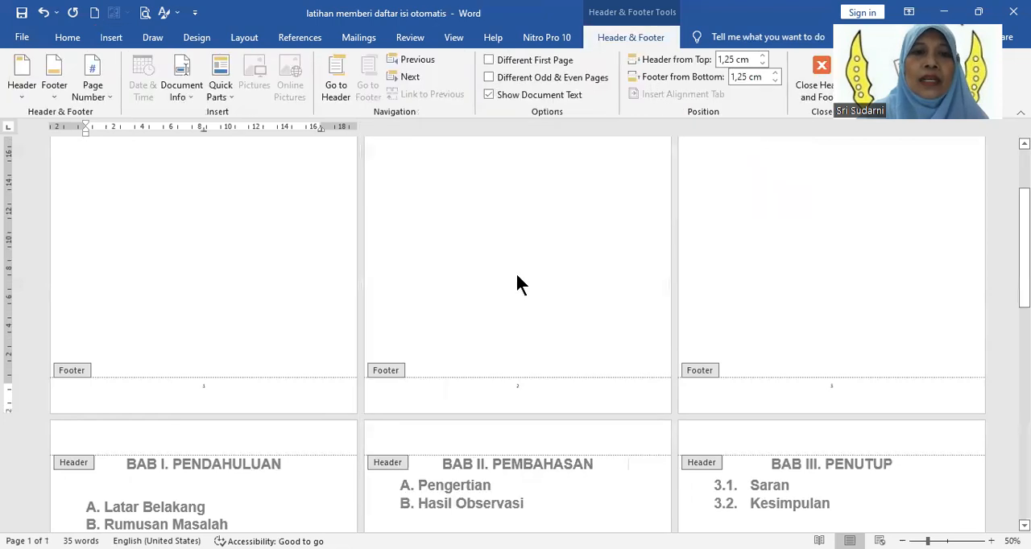
Step: Set the font size of the footer page number to 26 and check the numbering through the DAFTAR PUSTAKA page
click(56, 397)
click(84, 45)
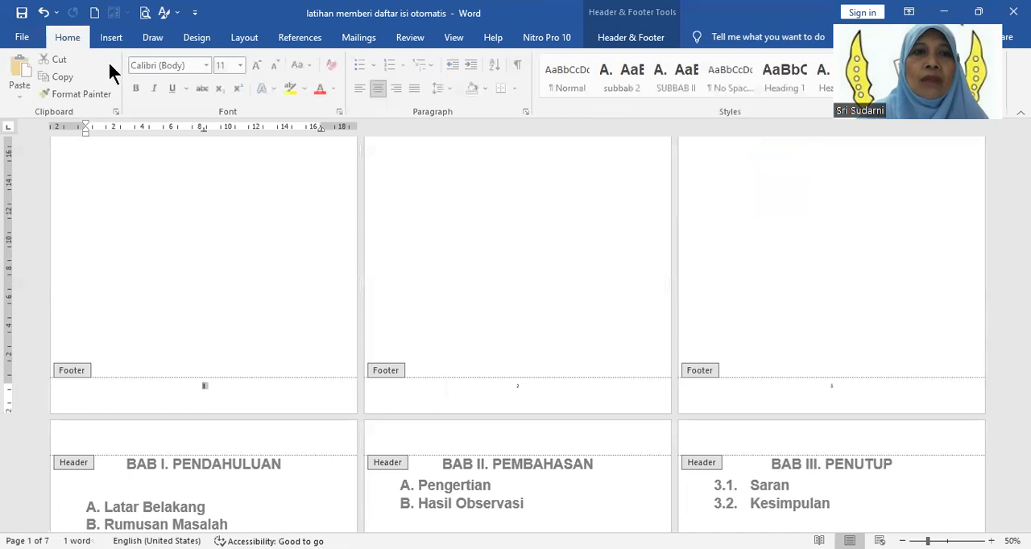
click(239, 66)
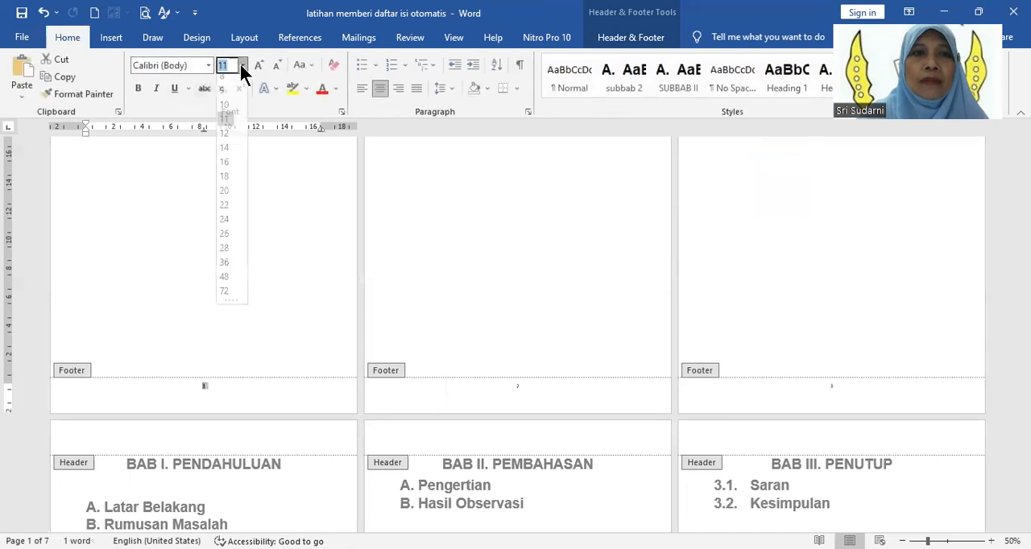
click(225, 240)
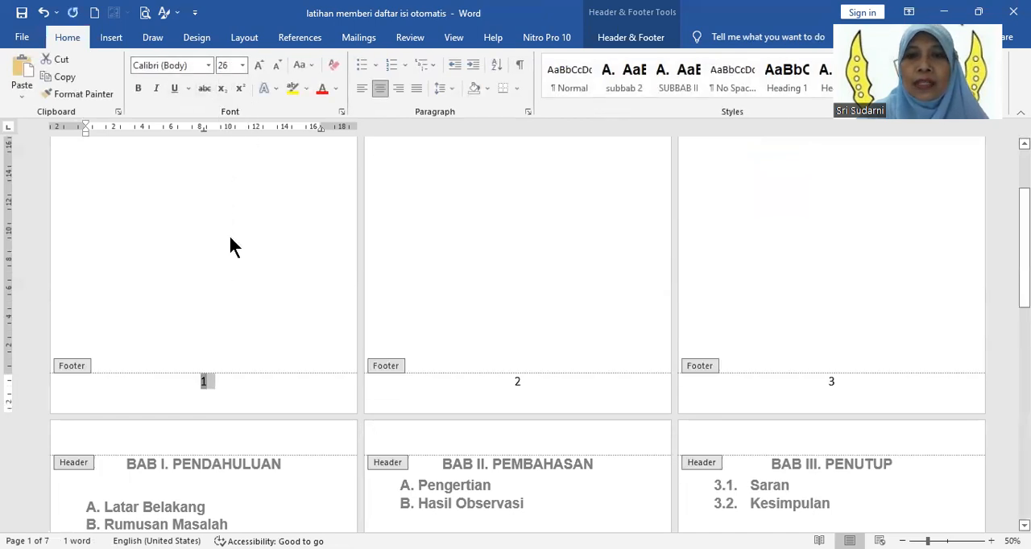
double_click(238, 395)
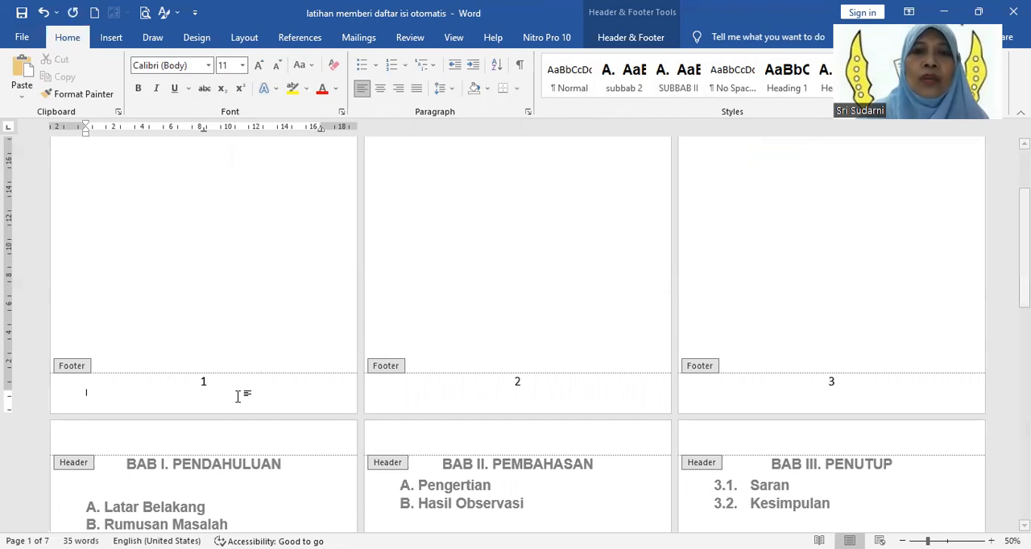
scroll(242, 396, down, 2)
scroll(245, 394, down, 10)
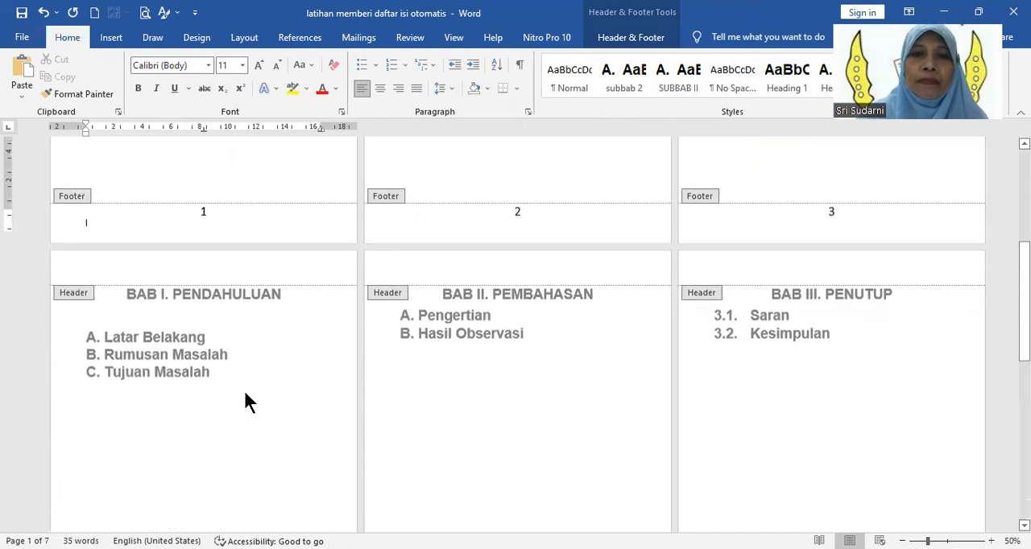
scroll(245, 403, down, 3)
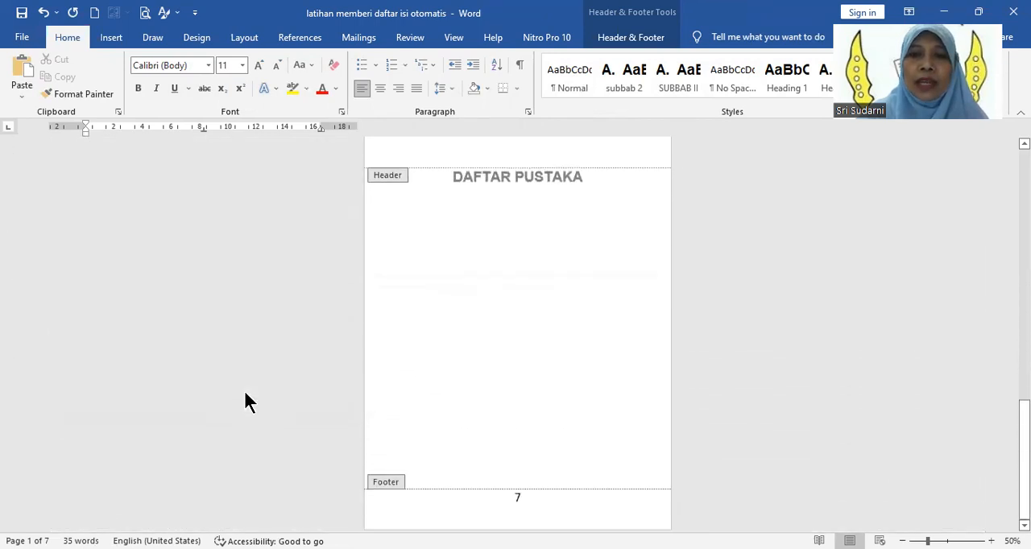
Step: Review the footer page numbers on every page, from COVER MAKALAH through the BAB chapters to DAFTAR PUSTAKA
scroll(245, 402, up, 1)
scroll(245, 403, up, 10)
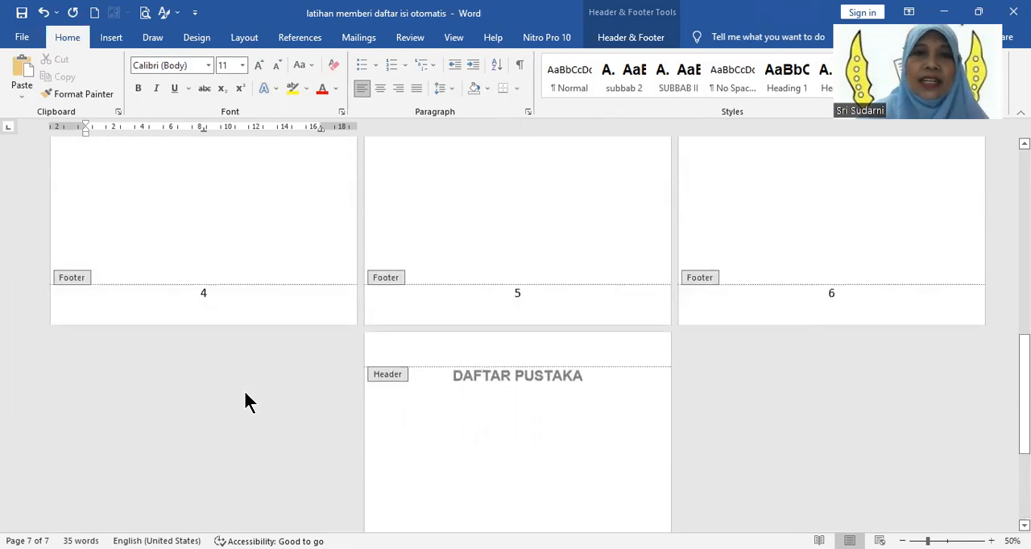
scroll(244, 395, up, 3)
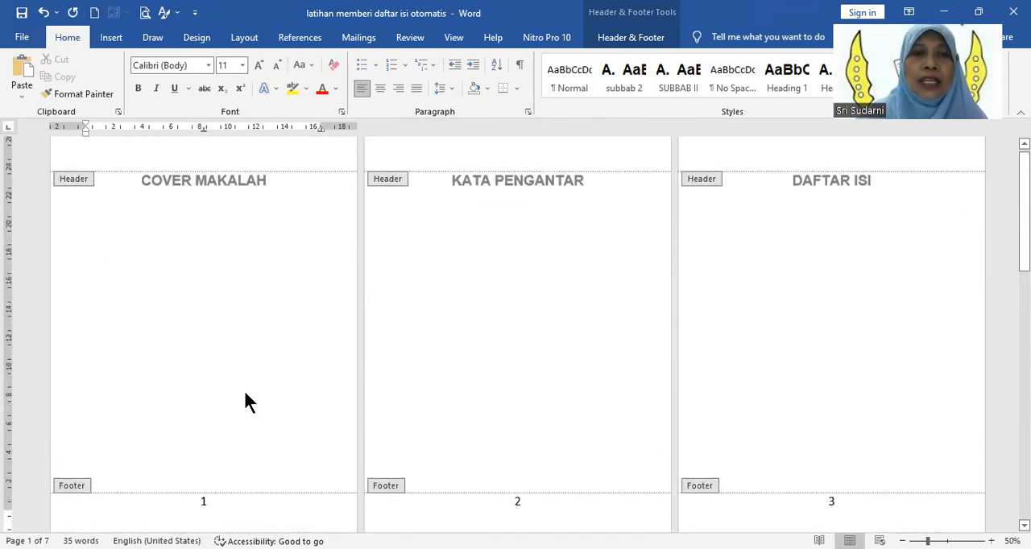
scroll(266, 364, down, 1)
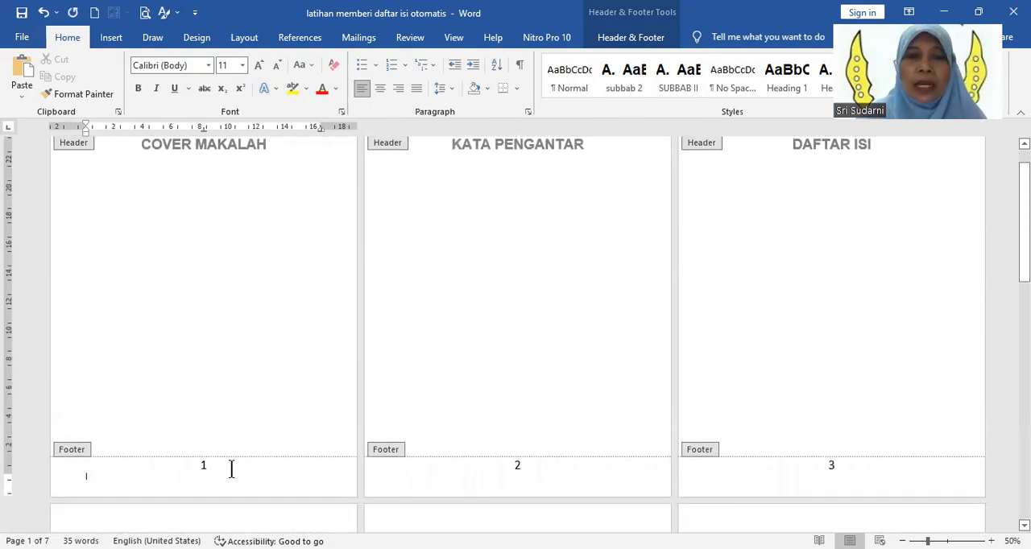
scroll(636, 326, up, 1)
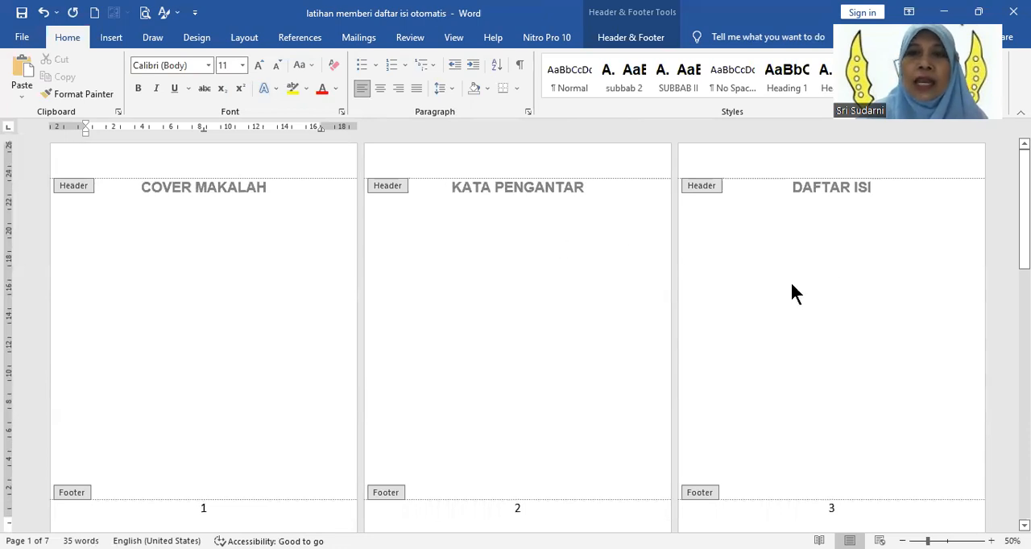
scroll(538, 356, down, 2)
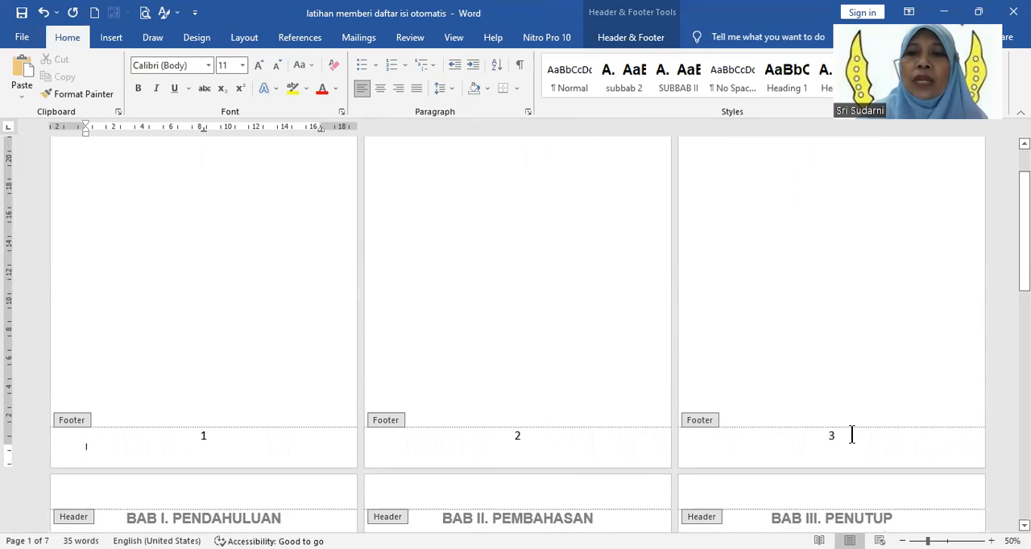
scroll(509, 453, down, 3)
scroll(509, 448, down, 4)
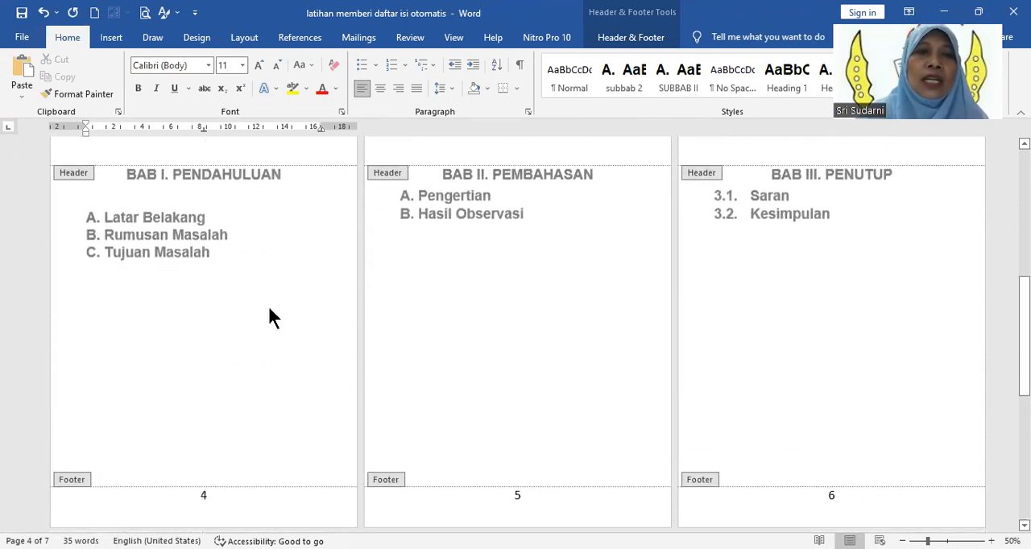
scroll(269, 314, down, 2)
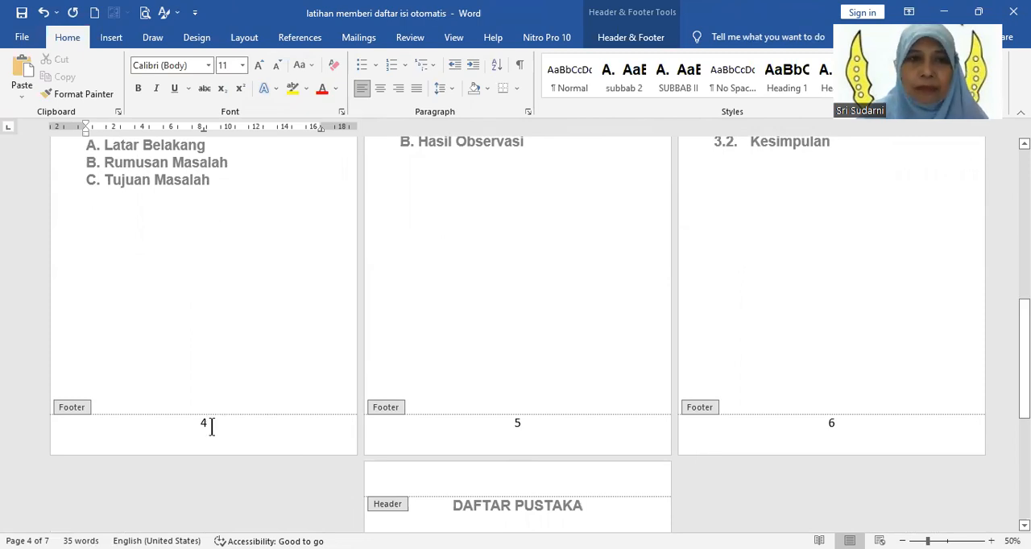
scroll(208, 414, up, 4)
scroll(262, 289, up, 5)
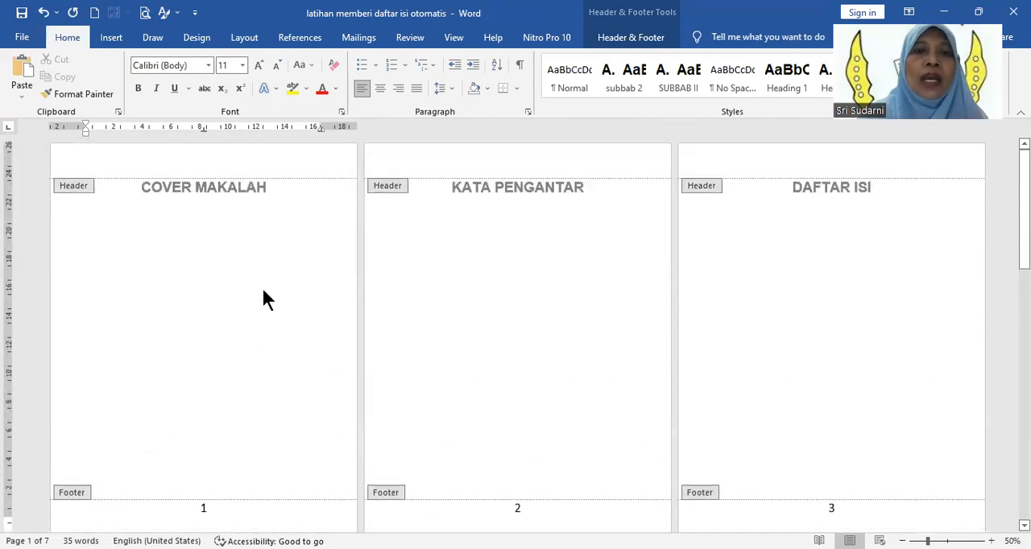
Step: Compare the page numbering of the front pages (COVER MAKALAH, KATA PENGANTAR, DAFTAR ISI) with that of the chapter pages starting at BAB I
scroll(263, 291, down, 1)
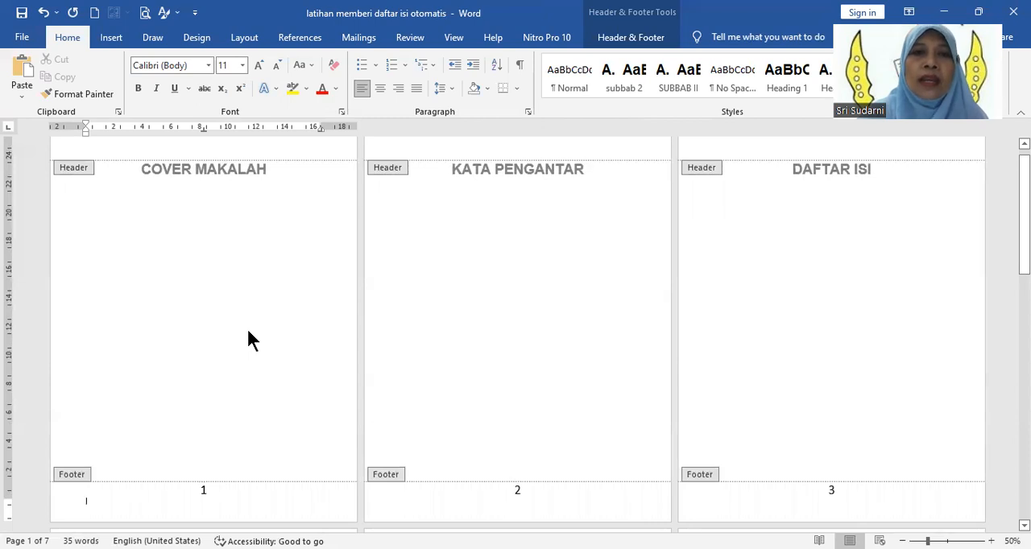
scroll(248, 332, down, 2)
scroll(248, 332, up, 2)
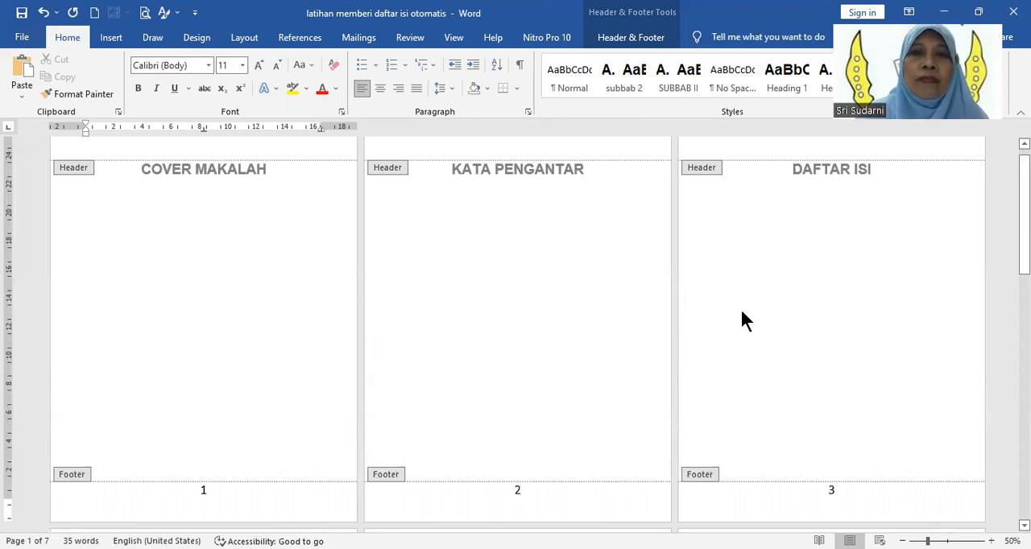
scroll(679, 326, down, 3)
scroll(680, 326, up, 4)
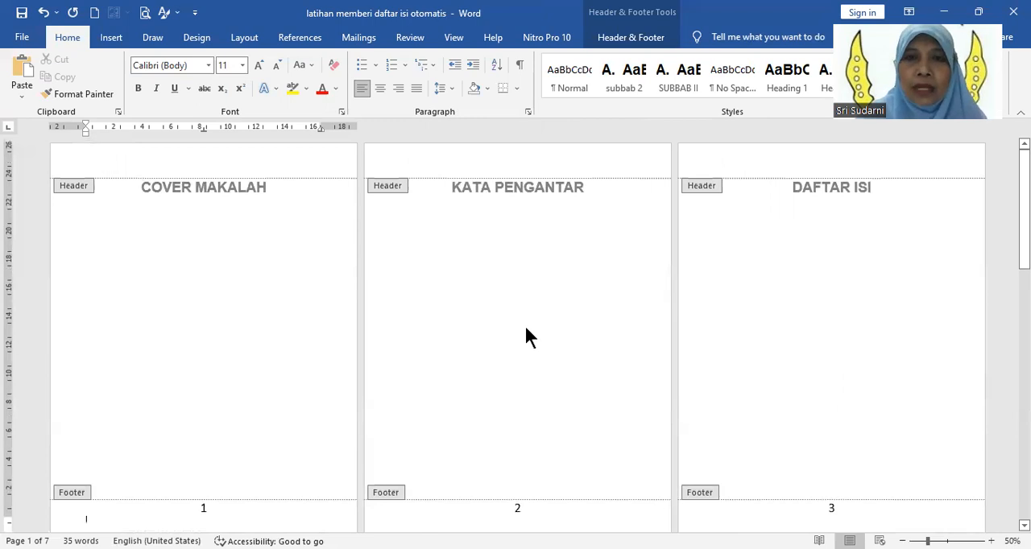
scroll(197, 265, down, 1)
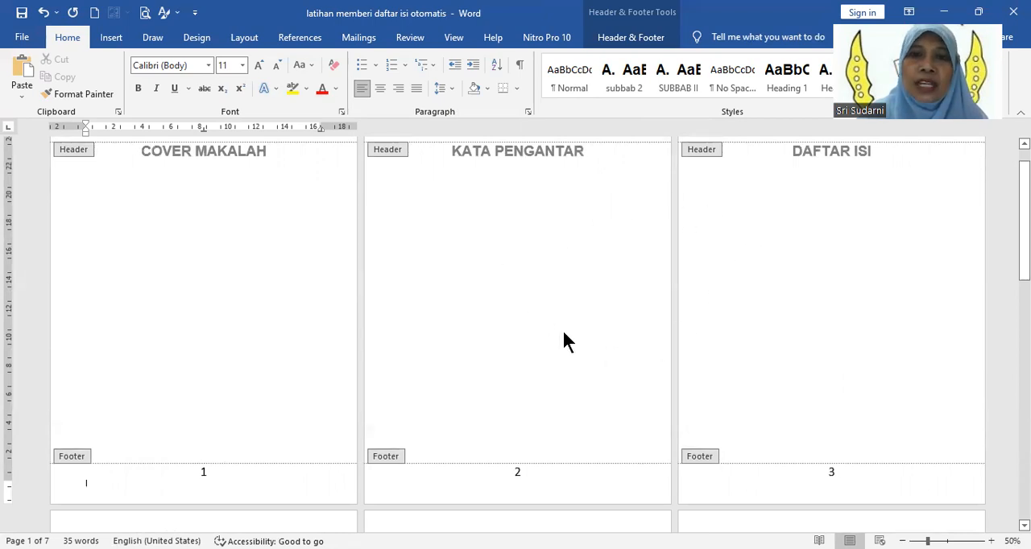
scroll(563, 333, down, 5)
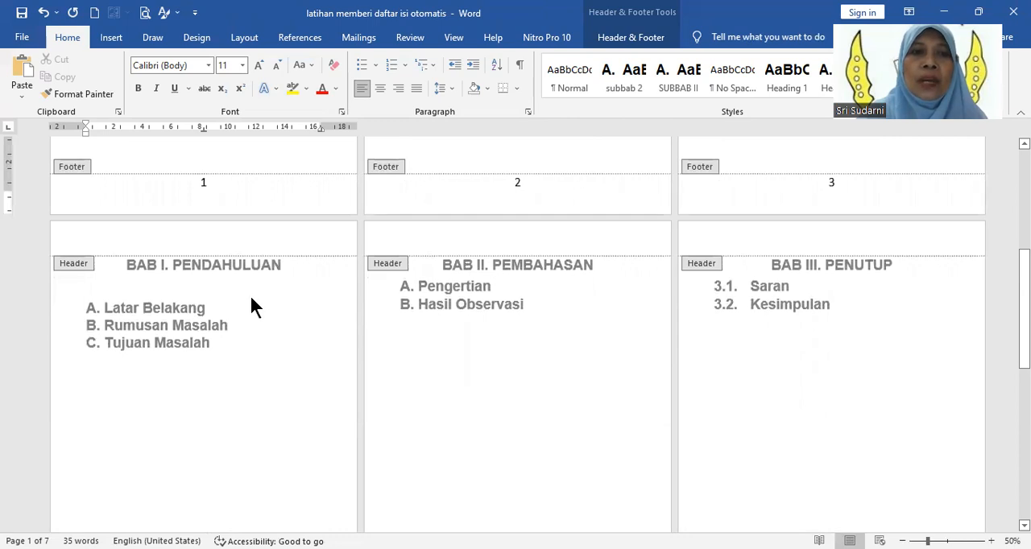
scroll(509, 373, down, 3)
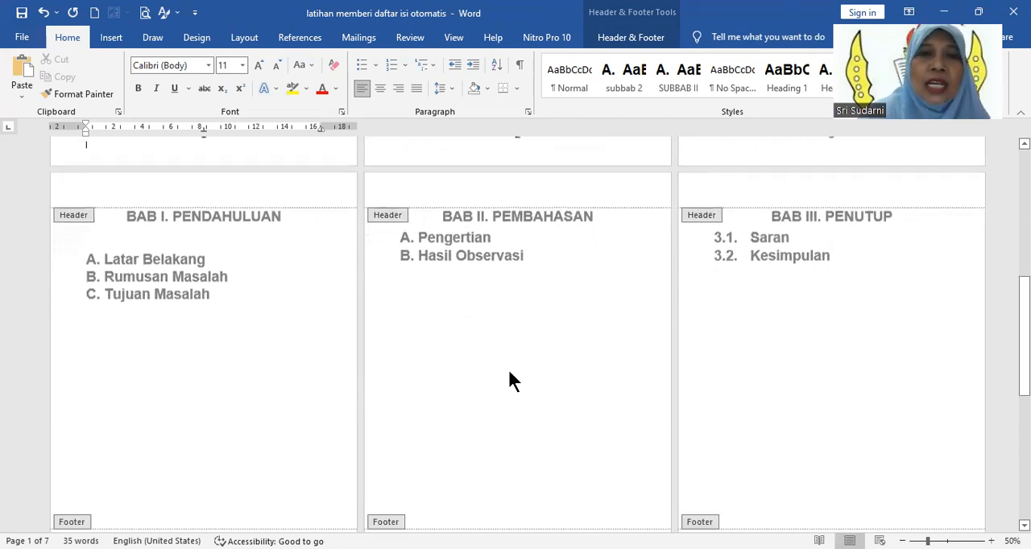
scroll(509, 370, up, 1)
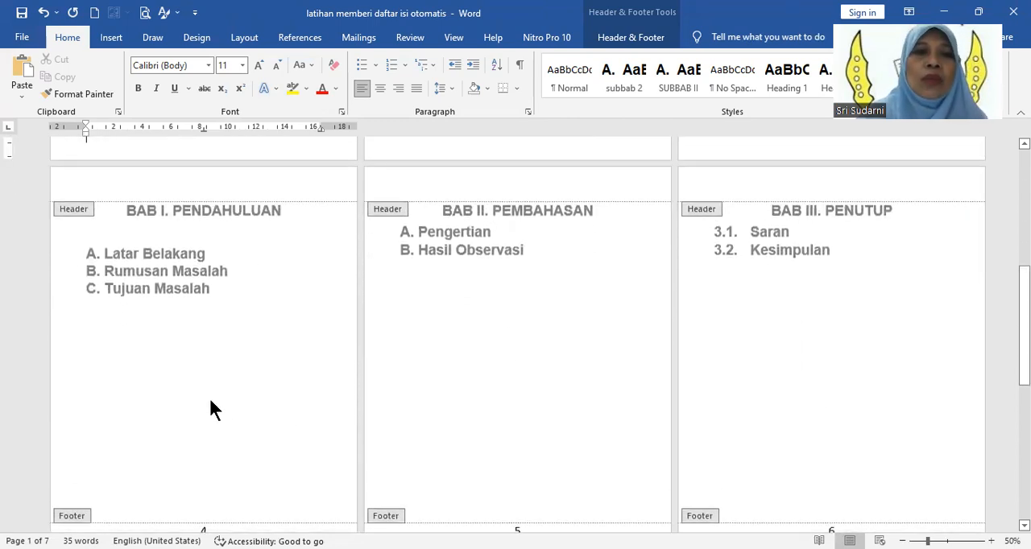
scroll(211, 399, down, 1)
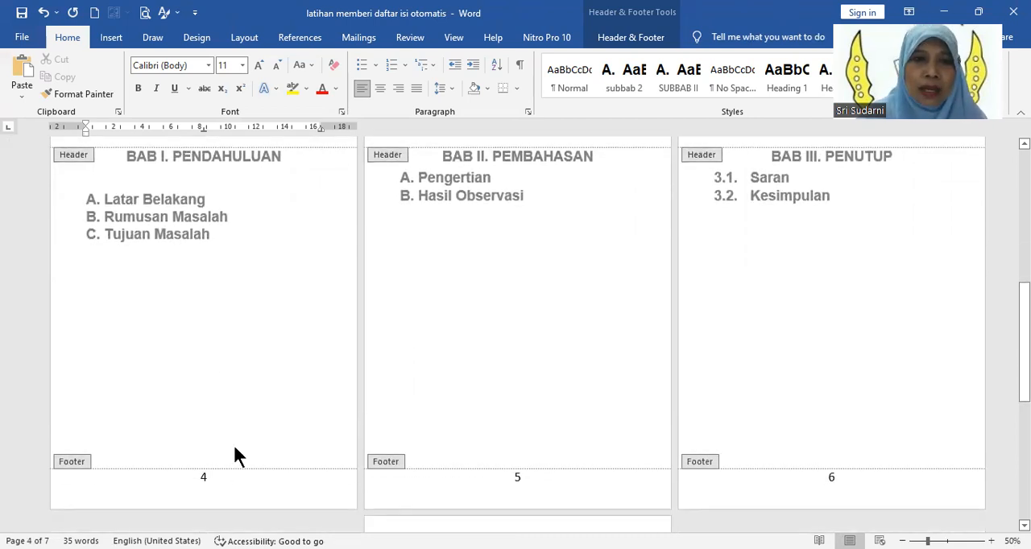
scroll(264, 369, up, 6)
scroll(265, 369, up, 4)
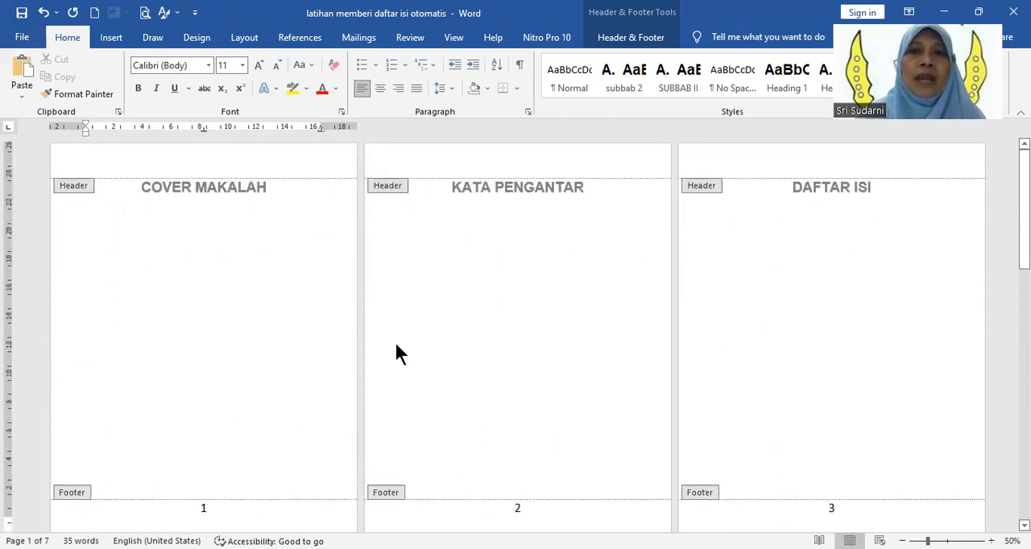
Step: Delete the page number from the cover page's footer and return to editing the document body
scroll(396, 344, down, 1)
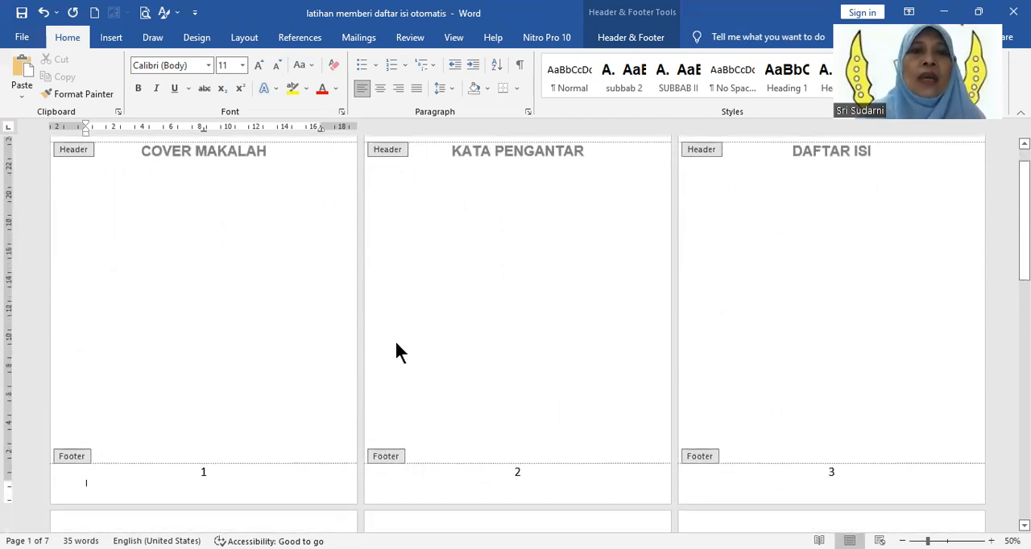
drag(195, 473, 224, 481)
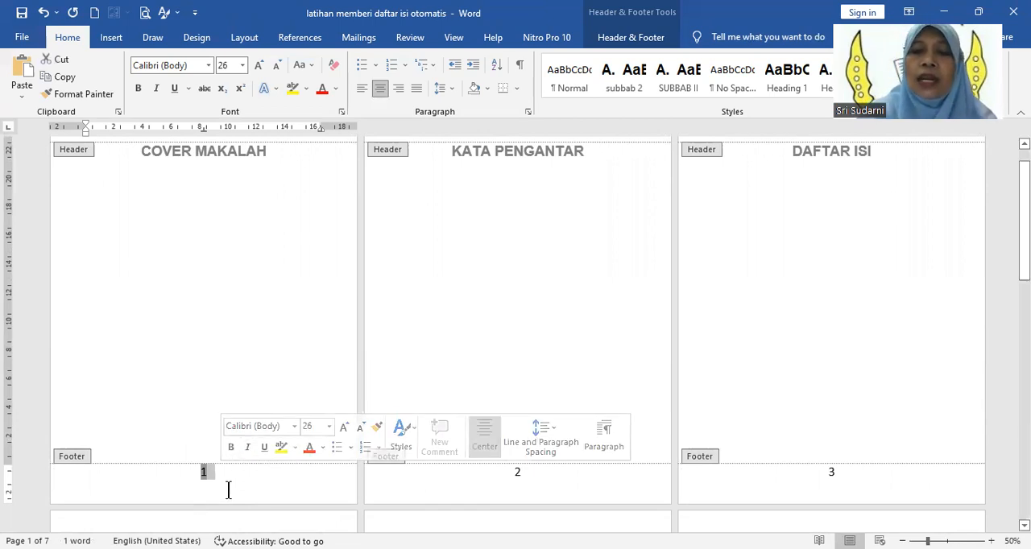
key(Delete)
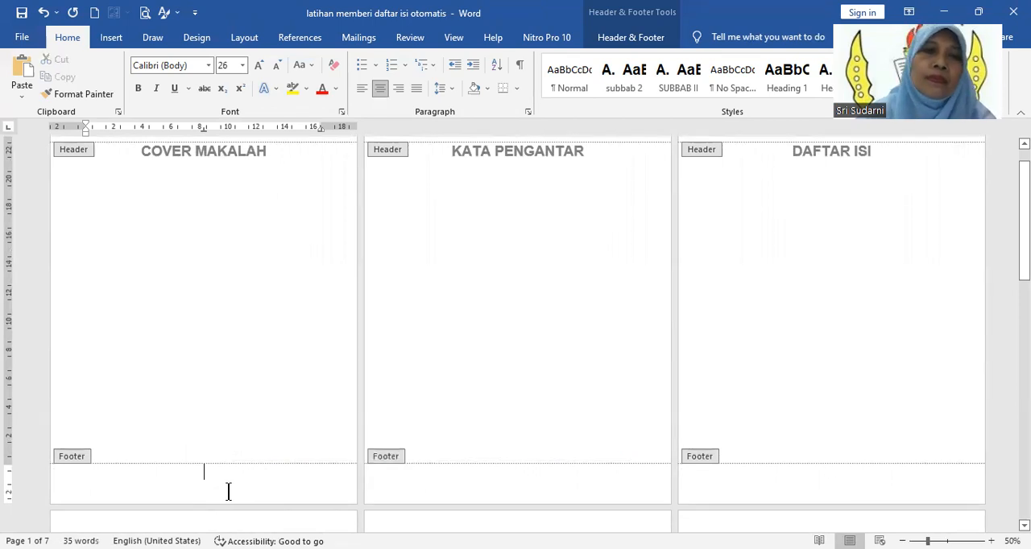
double_click(216, 281)
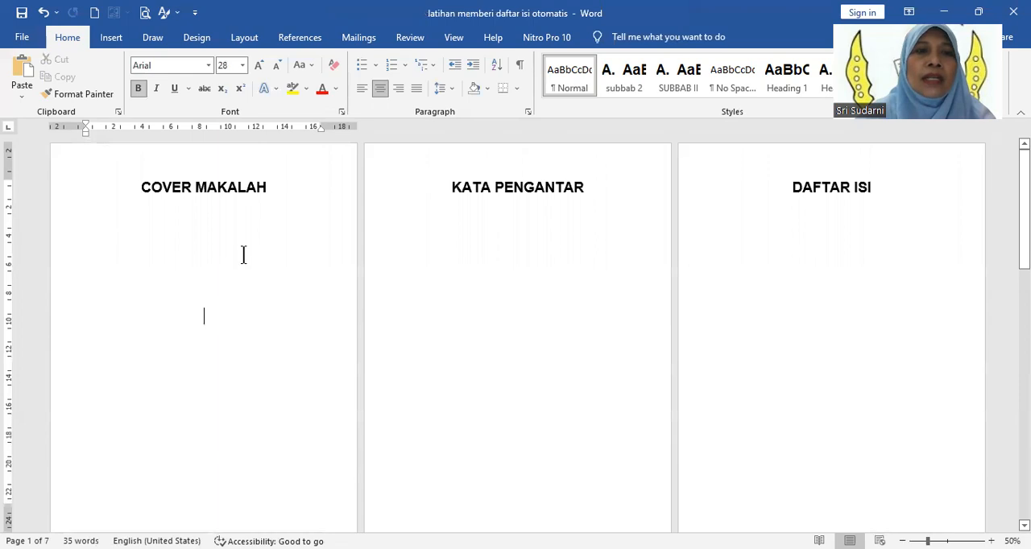
Step: Insert a Next Page section break after the COVER MAKALAH title and delete the extra blank page before KATA PENGANTAR
click(212, 211)
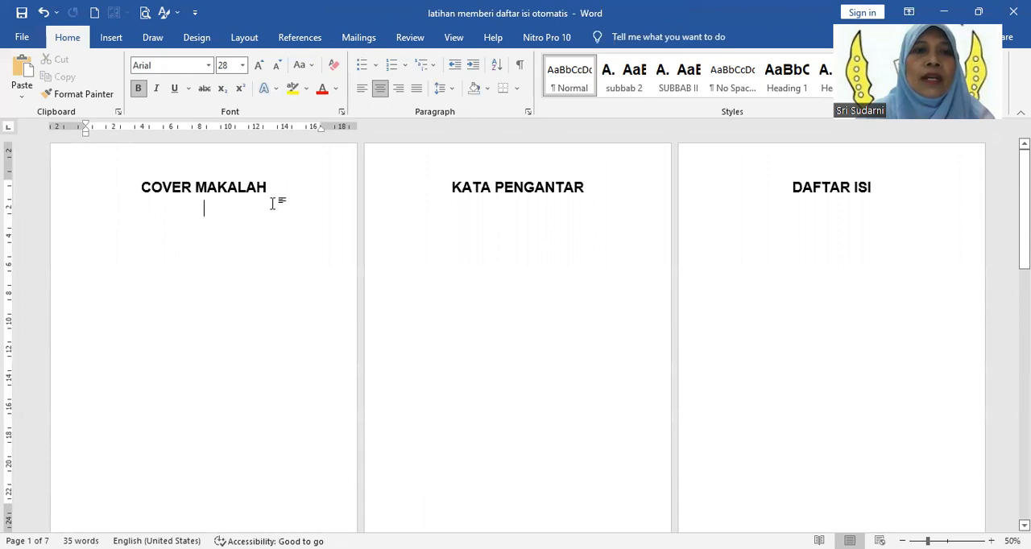
click(272, 189)
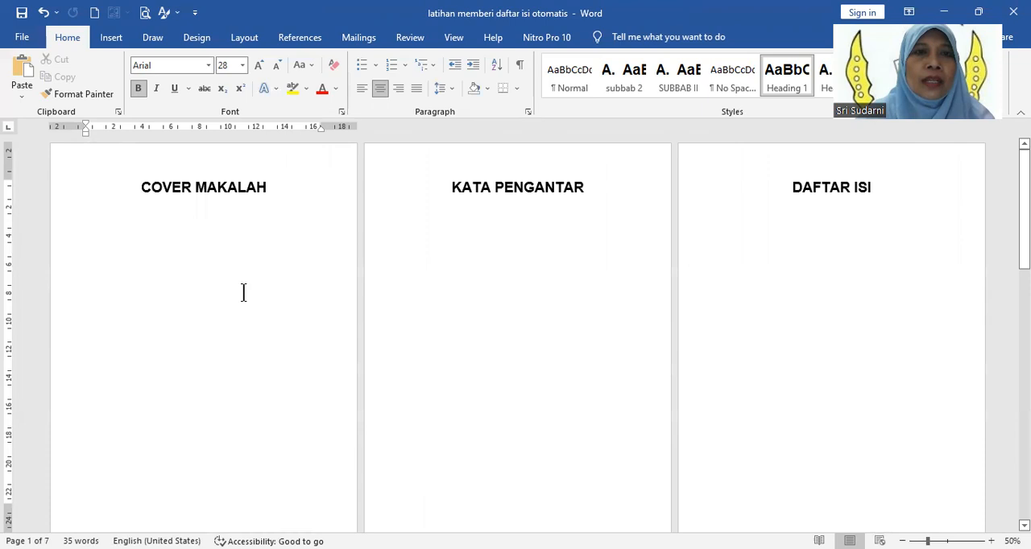
click(241, 37)
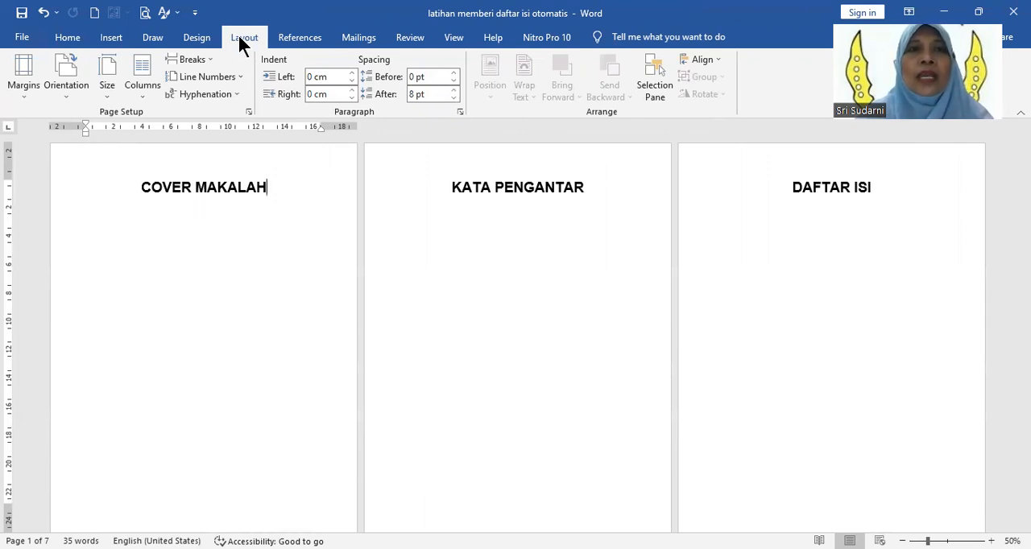
click(212, 68)
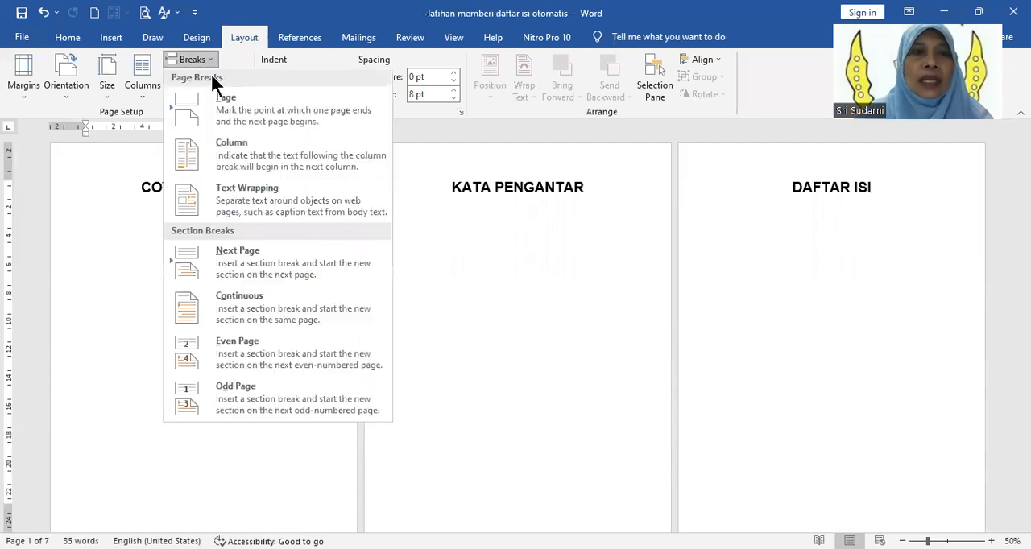
click(247, 259)
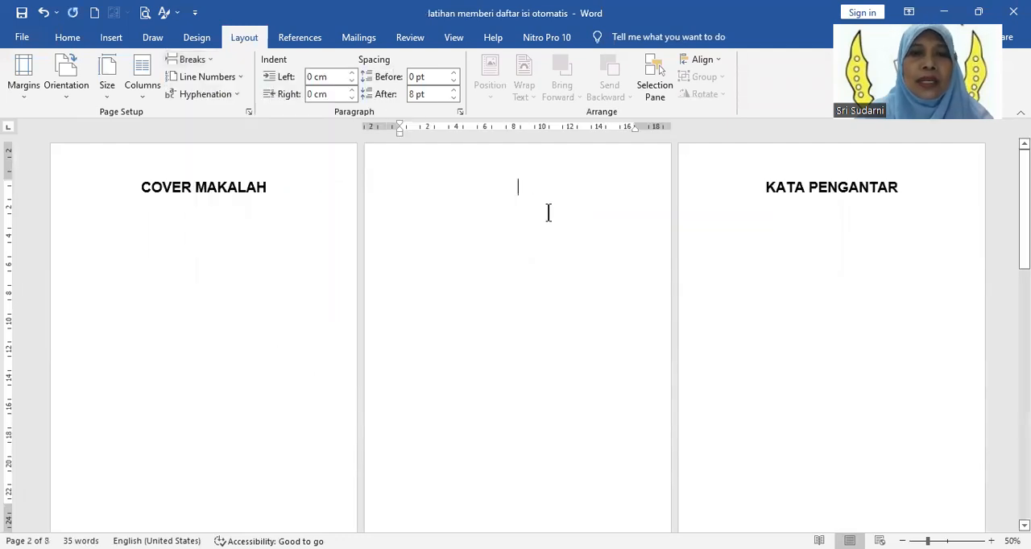
drag(529, 270, 537, 509)
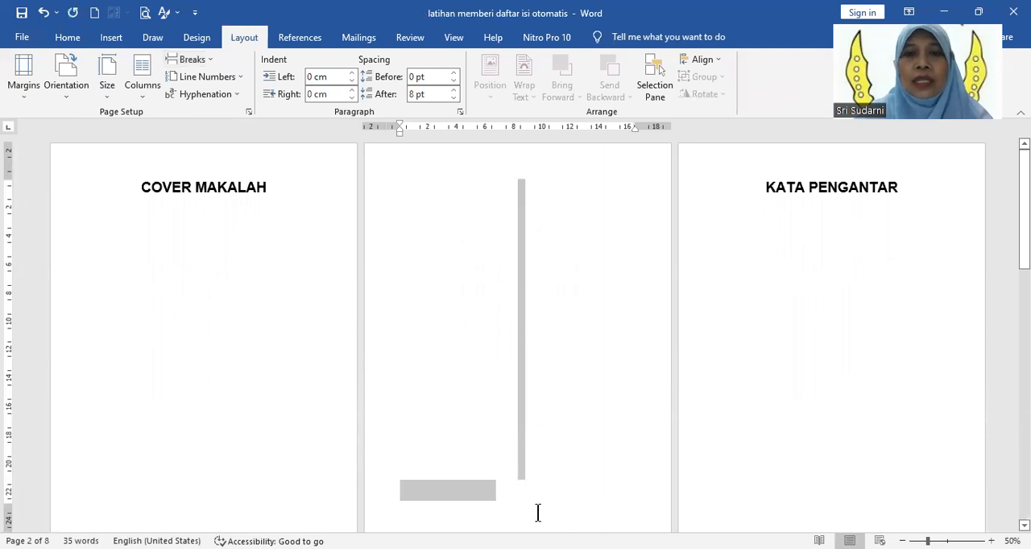
key(Delete)
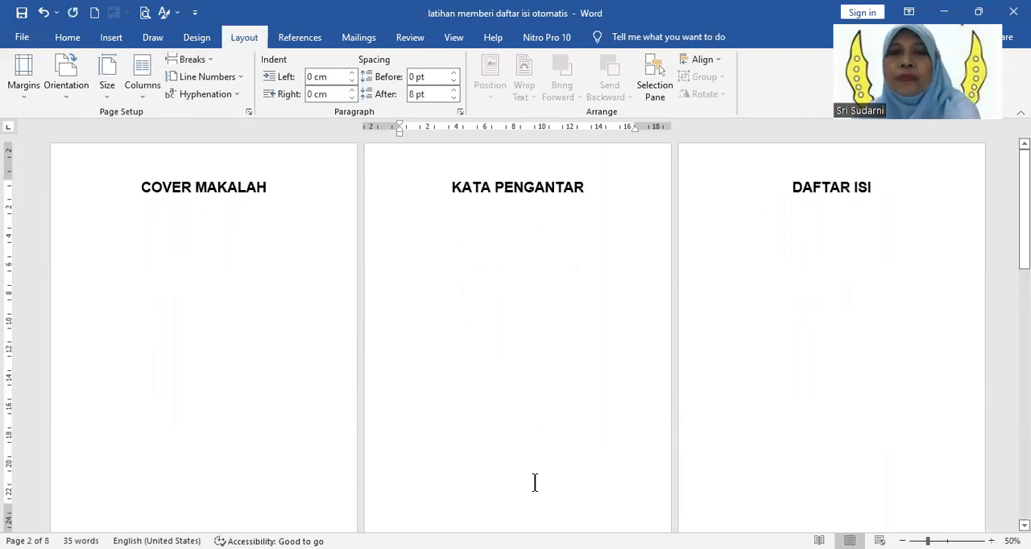
Step: Open the cover page's footer and check the section labels on the cover, front and chapter pages
scroll(186, 272, down, 1)
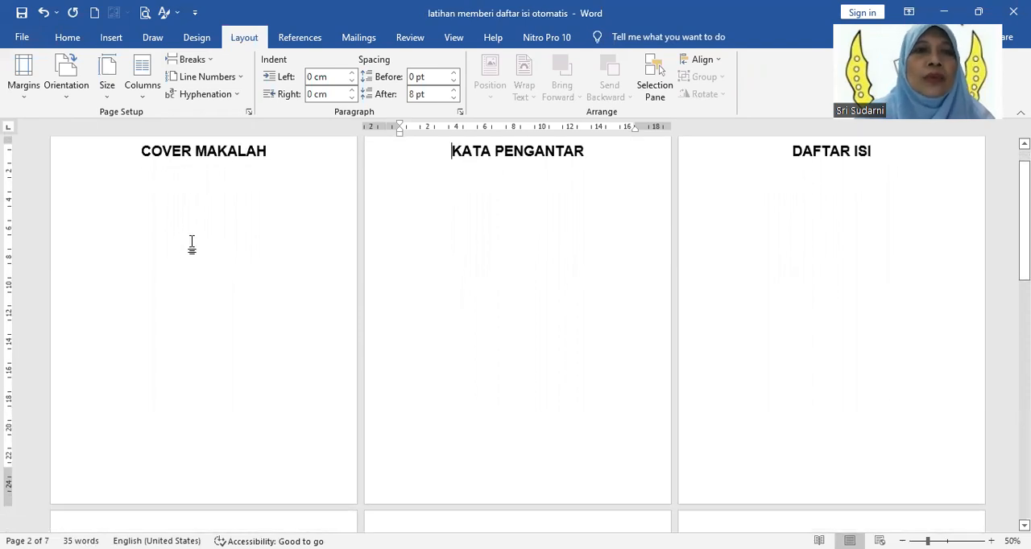
scroll(272, 185, down, 3)
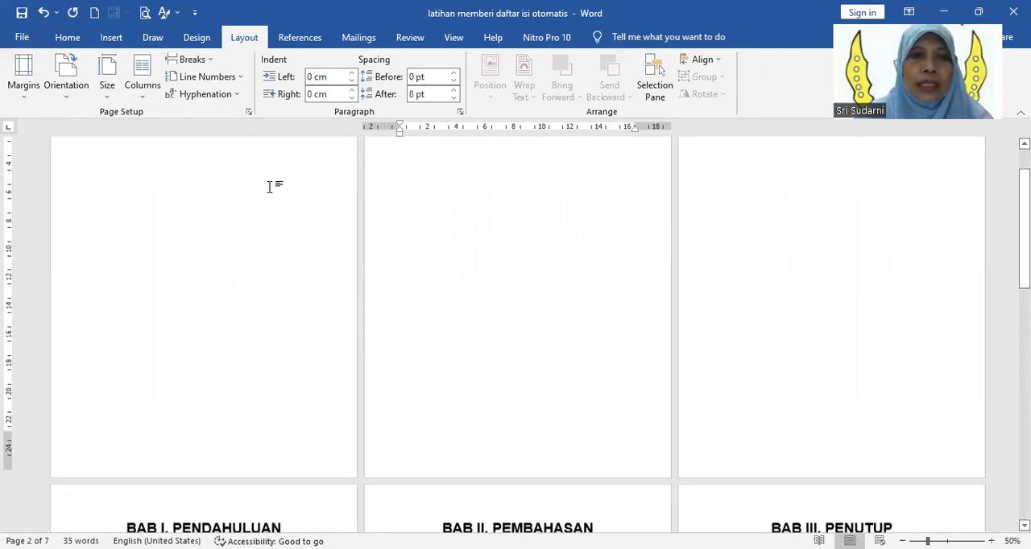
double_click(196, 371)
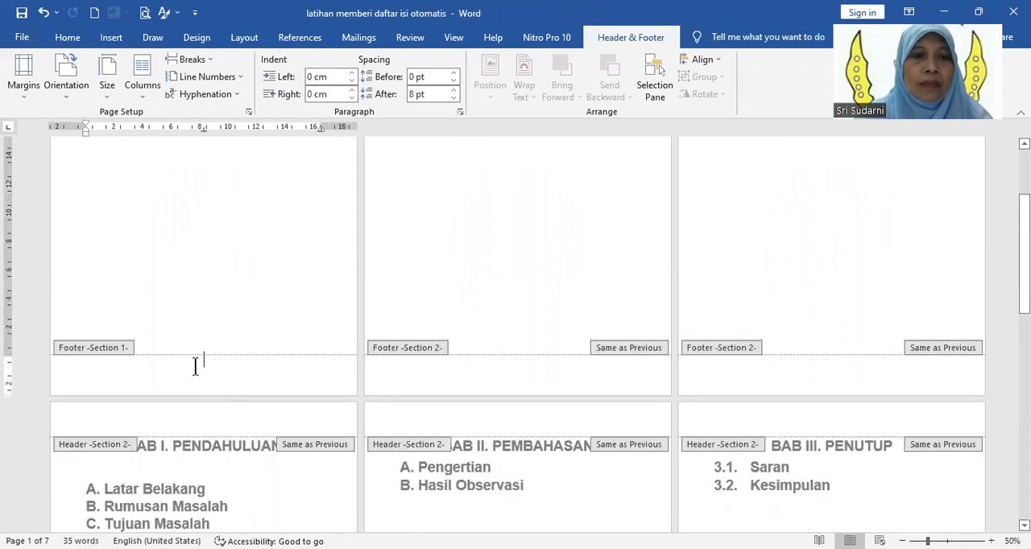
scroll(185, 364, down, 1)
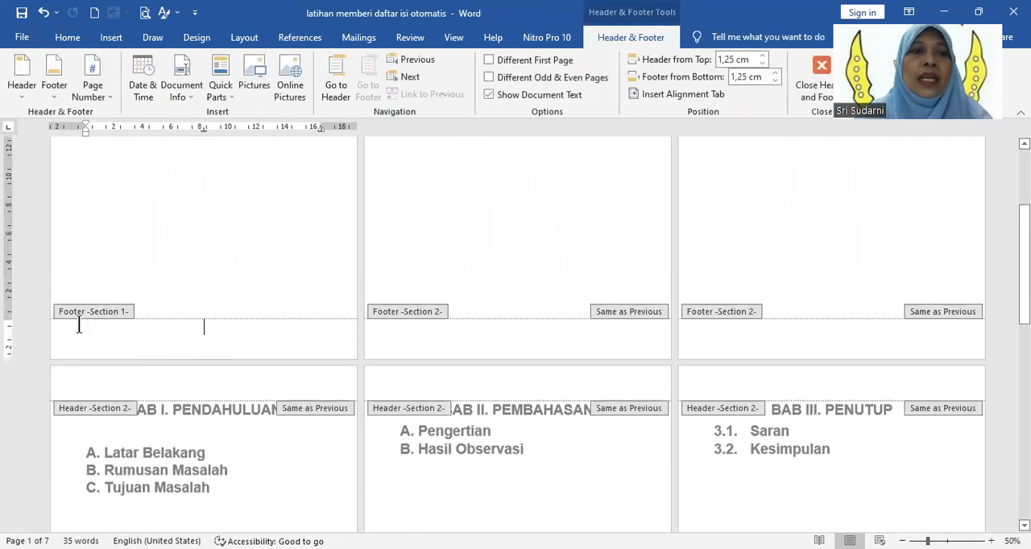
scroll(194, 256, up, 4)
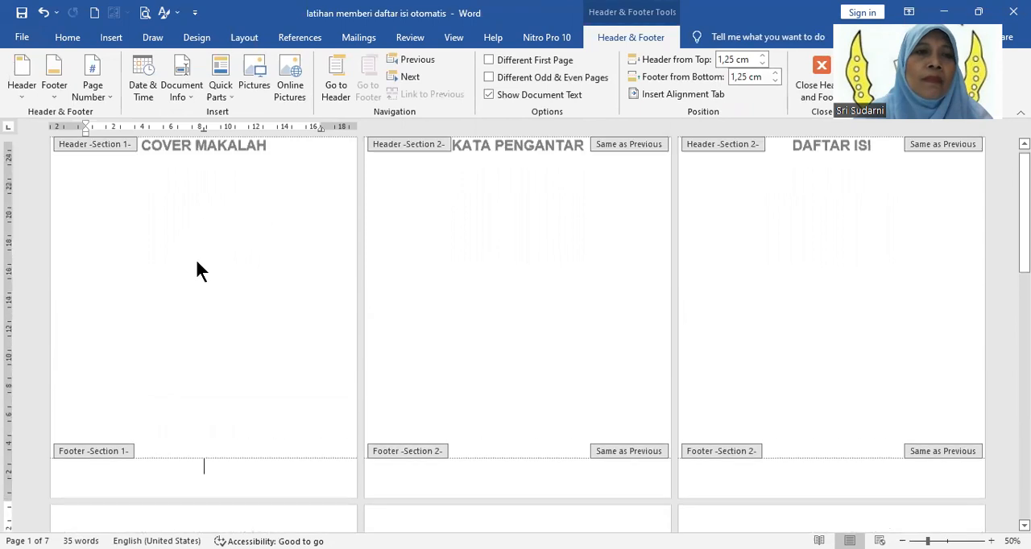
scroll(199, 322, down, 2)
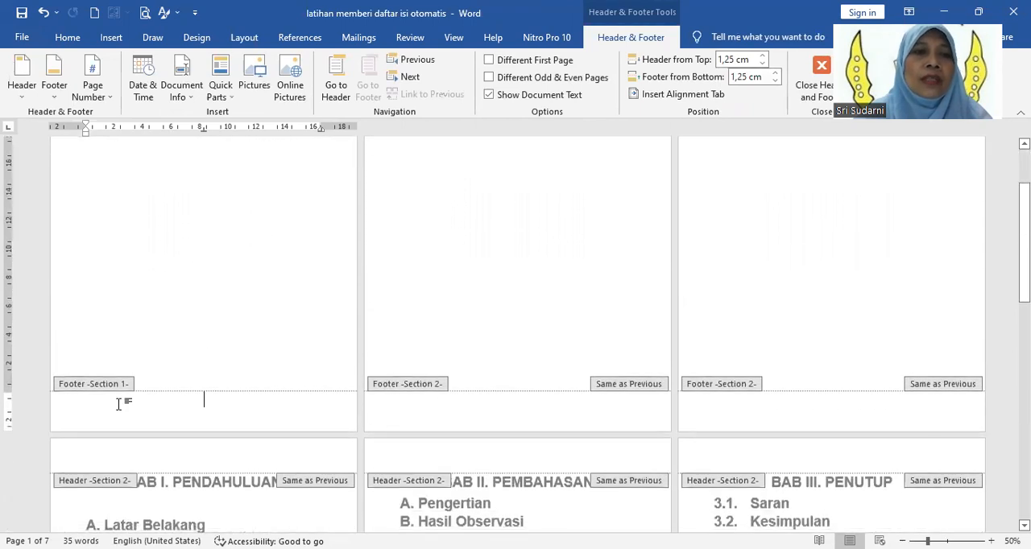
scroll(540, 274, up, 3)
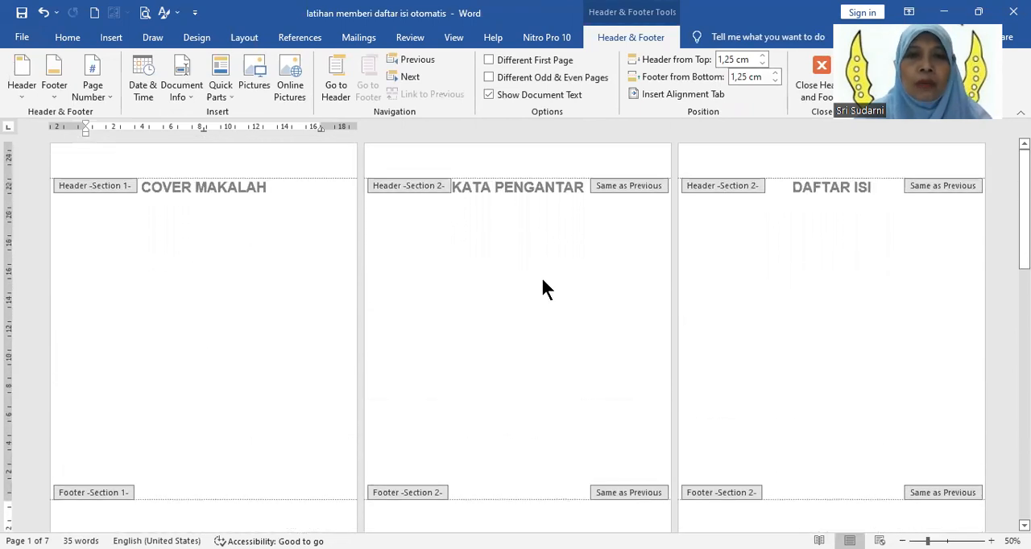
Step: Review the header and footer section labels from the front pages to the chapter pages and return to editing the document body
scroll(547, 342, down, 5)
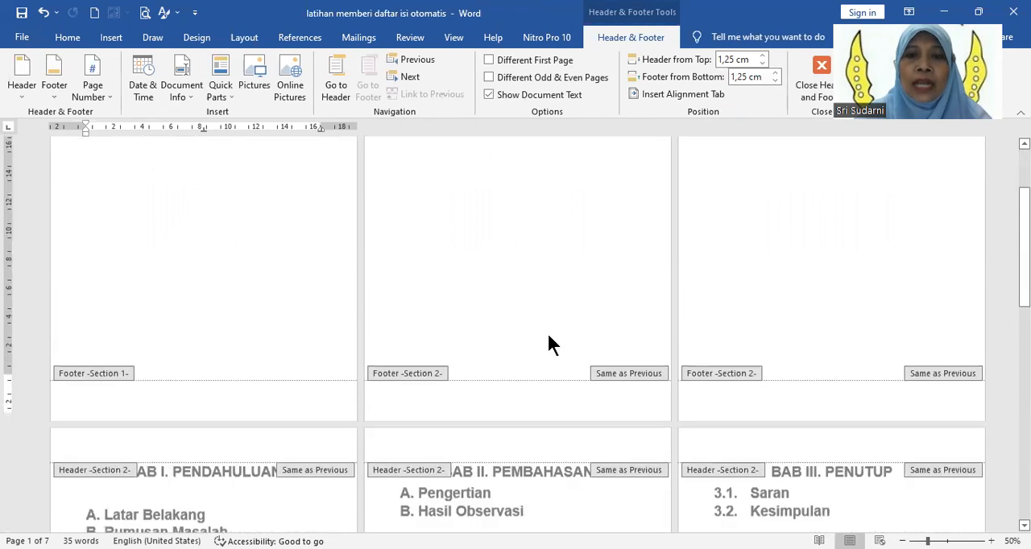
scroll(138, 391, down, 7)
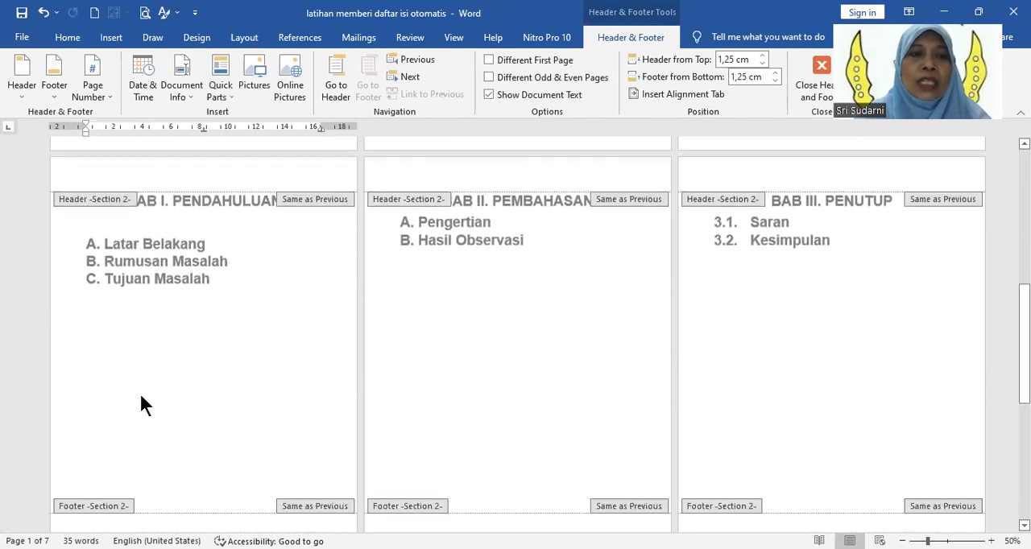
scroll(519, 306, up, 7)
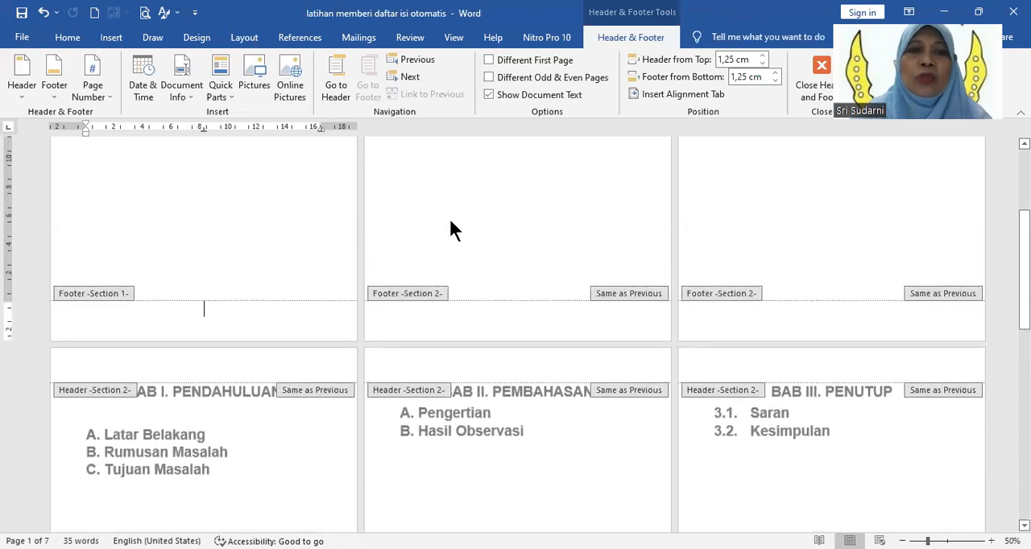
scroll(451, 230, up, 5)
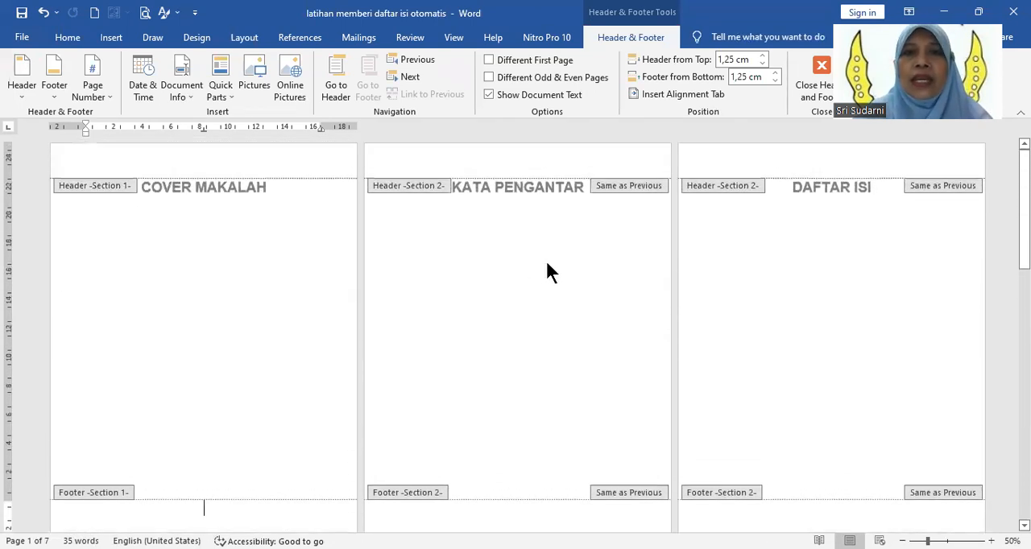
double_click(546, 262)
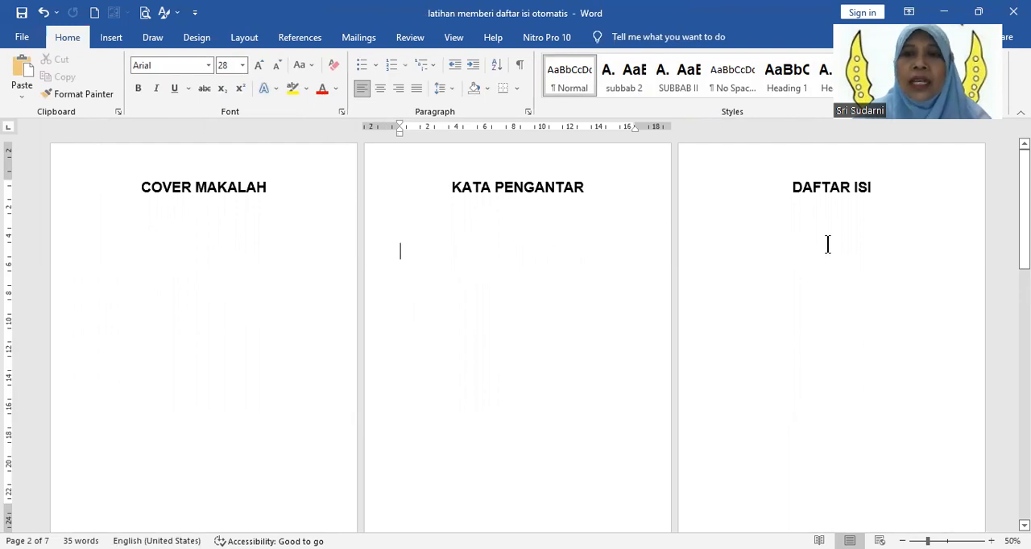
Step: Insert a Next Page section break after the DAFTAR ISI title and delete the extra blank page and empty line before BAB I. PENDAHULUAN
scroll(499, 340, down, 5)
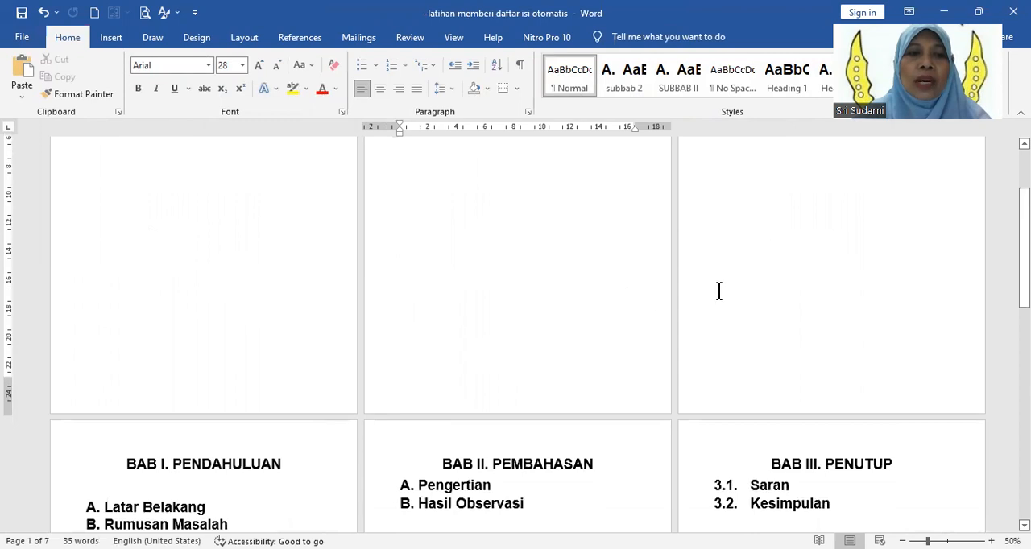
scroll(750, 285, up, 5)
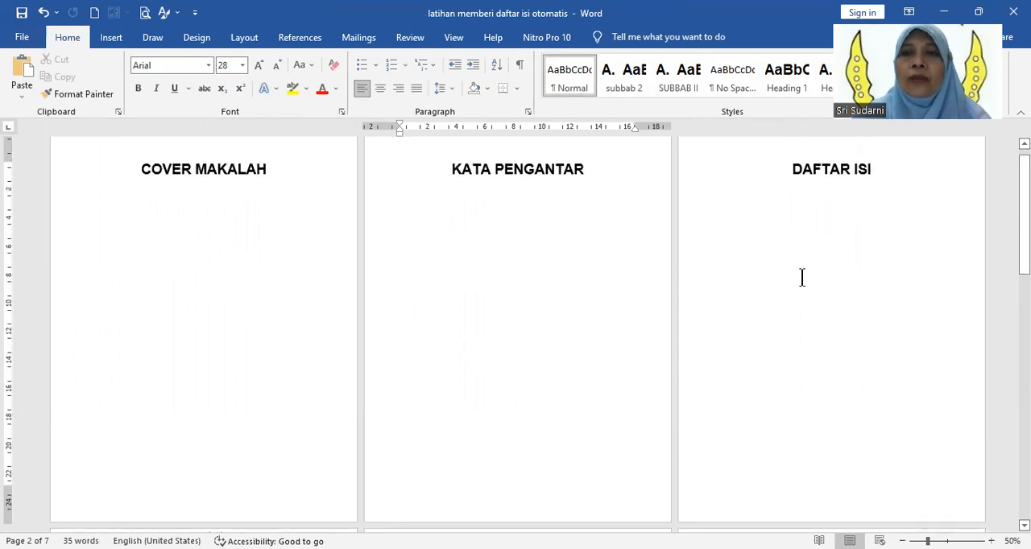
click(883, 170)
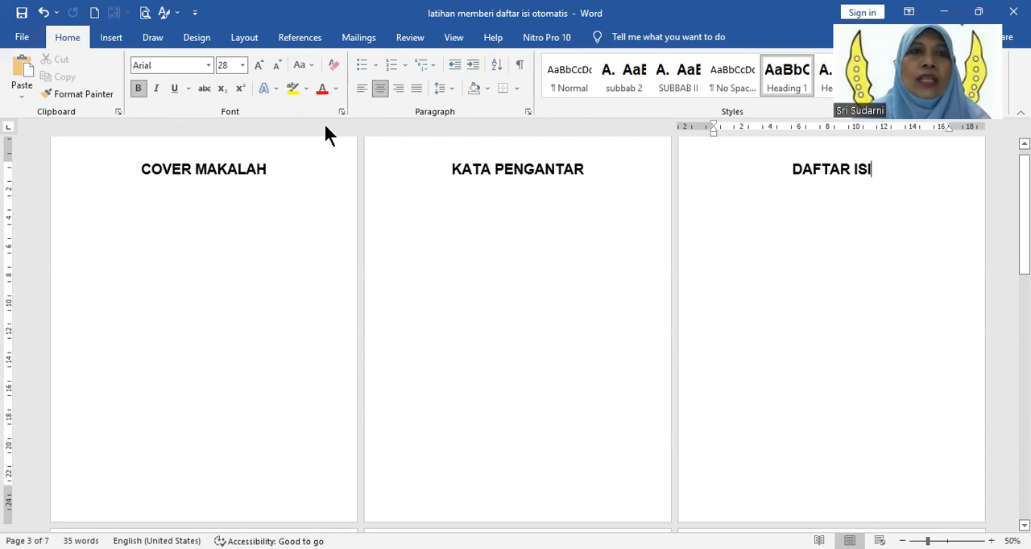
click(246, 42)
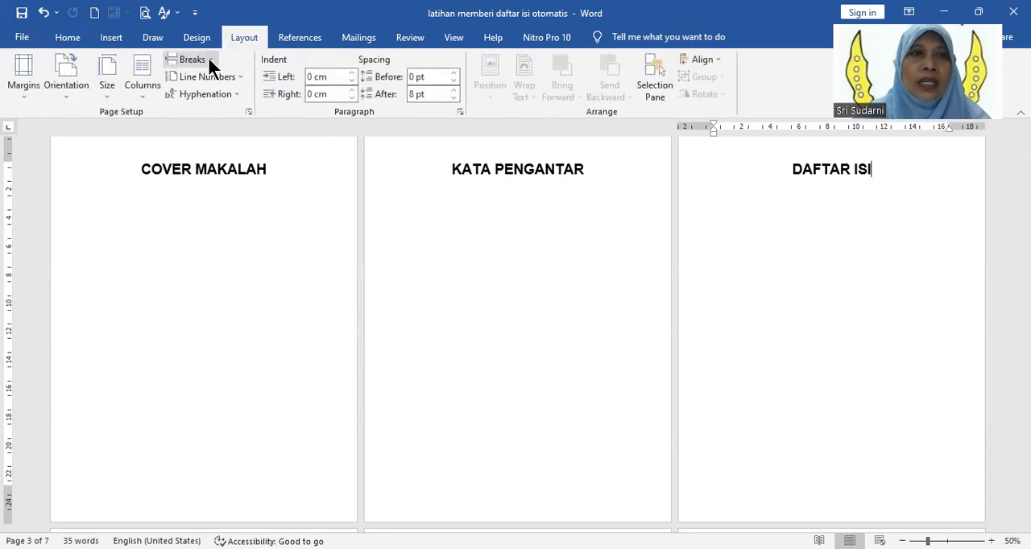
click(208, 59)
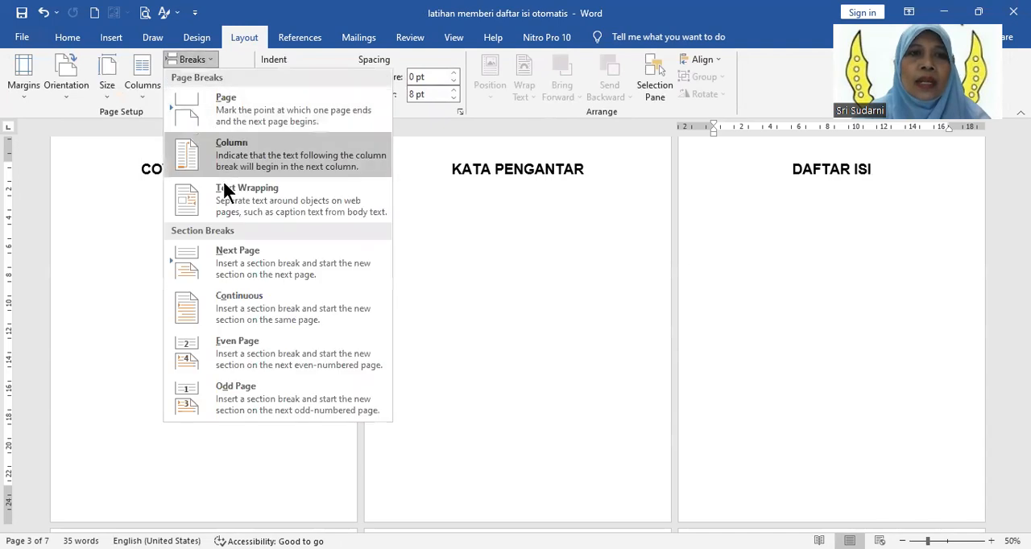
click(247, 256)
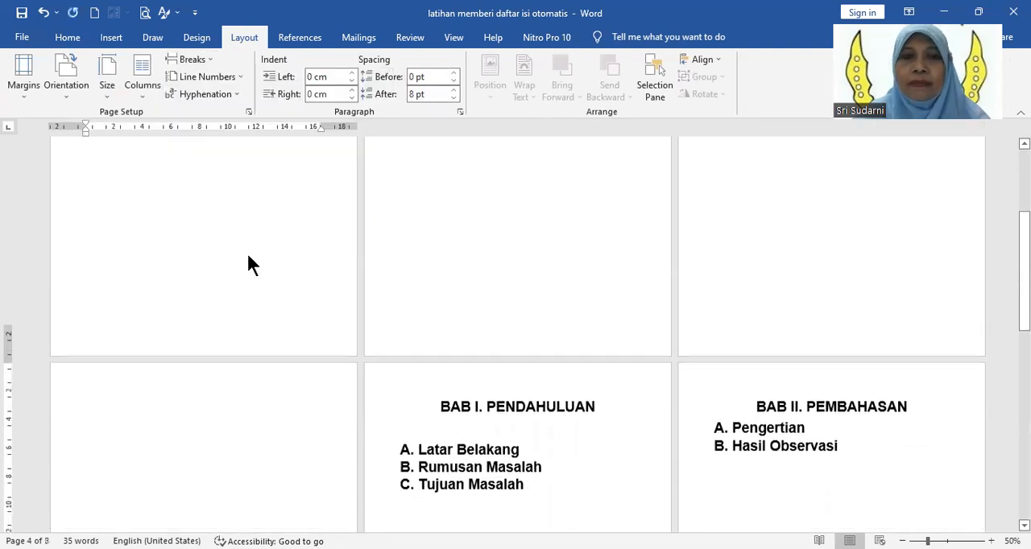
drag(202, 240, 242, 515)
key(Delete)
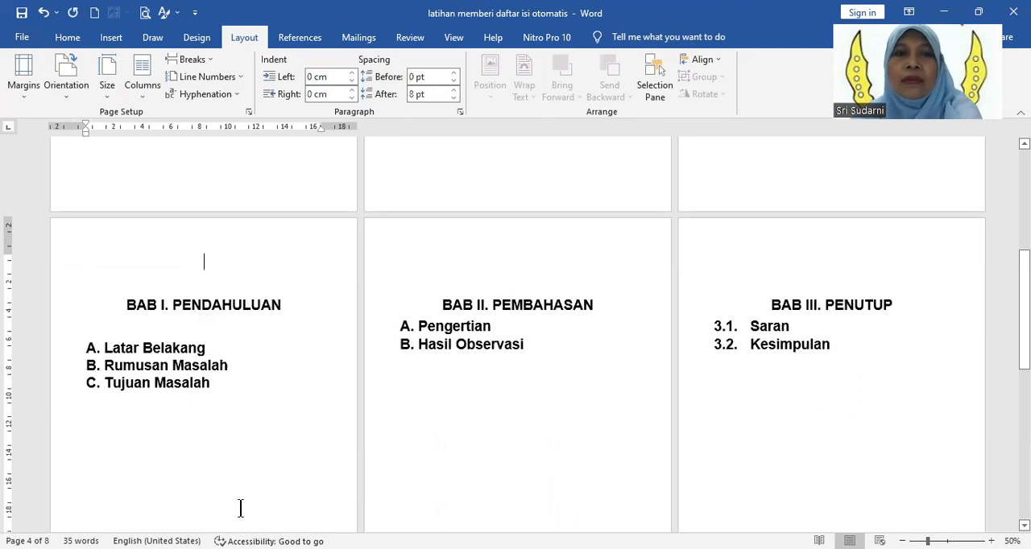
key(Delete)
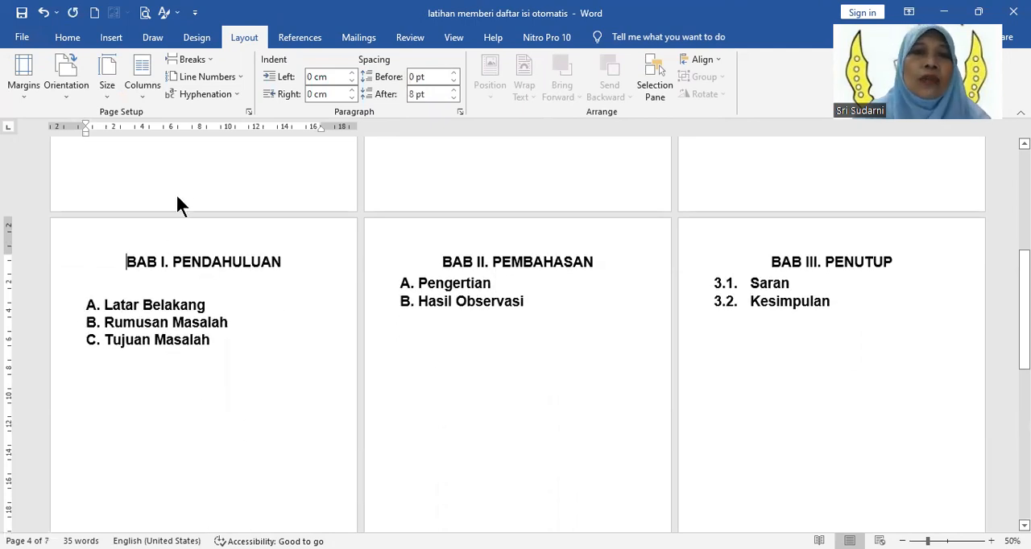
Step: Open the cover page's footer and check the section labels on the COVER MAKALAH, KATA PENGANTAR and DAFTAR ISI pages
scroll(176, 200, up, 1)
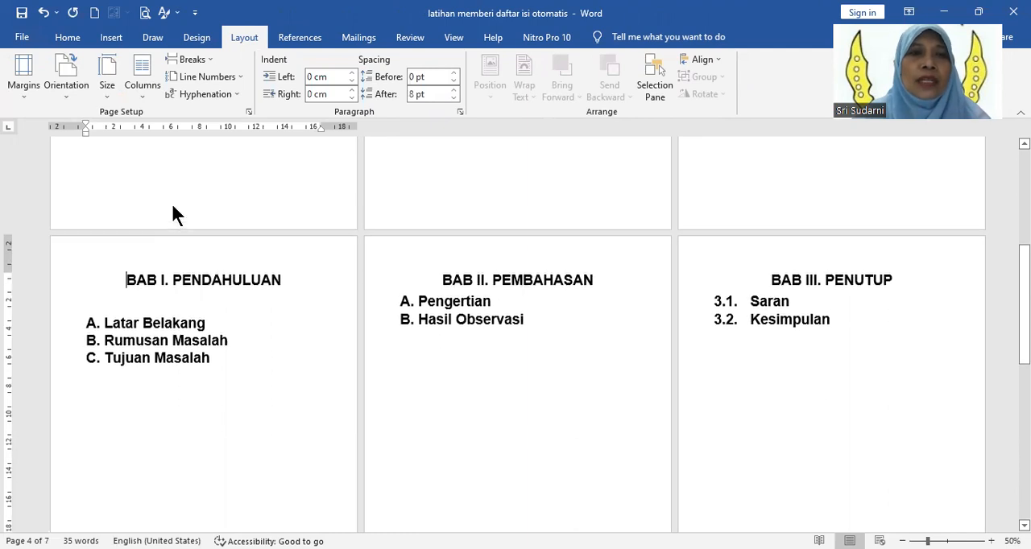
double_click(171, 206)
scroll(171, 203, up, 7)
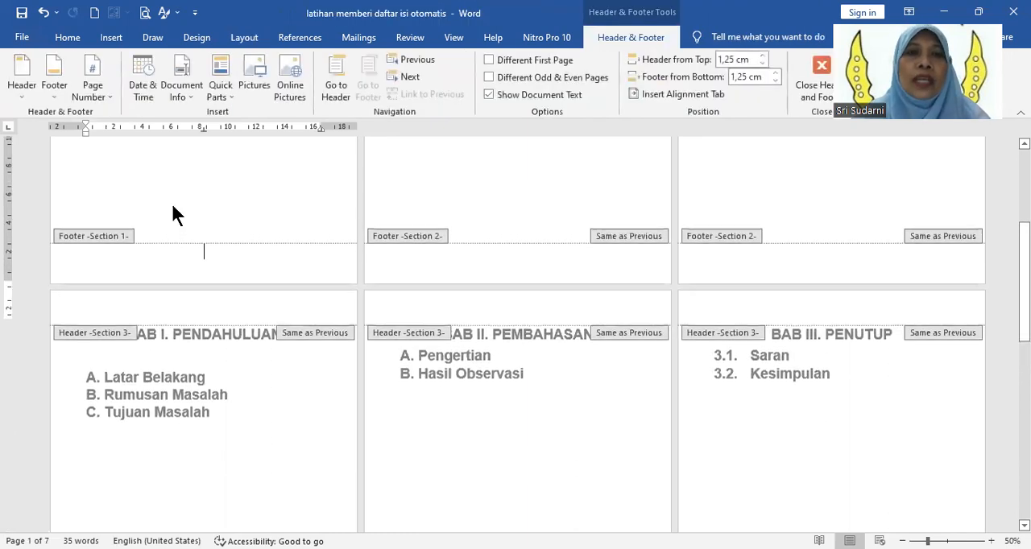
scroll(168, 434, down, 2)
click(167, 435)
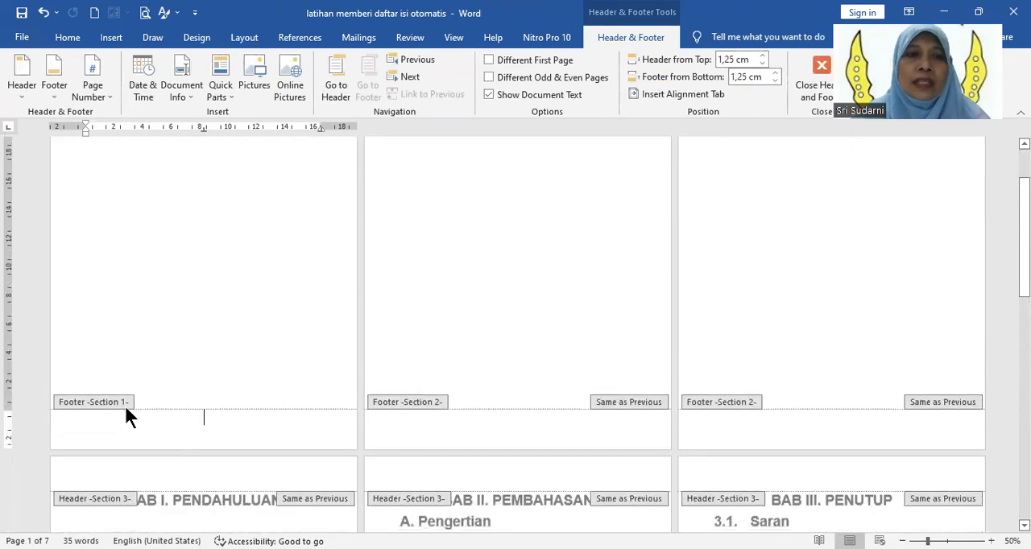
scroll(589, 234, up, 2)
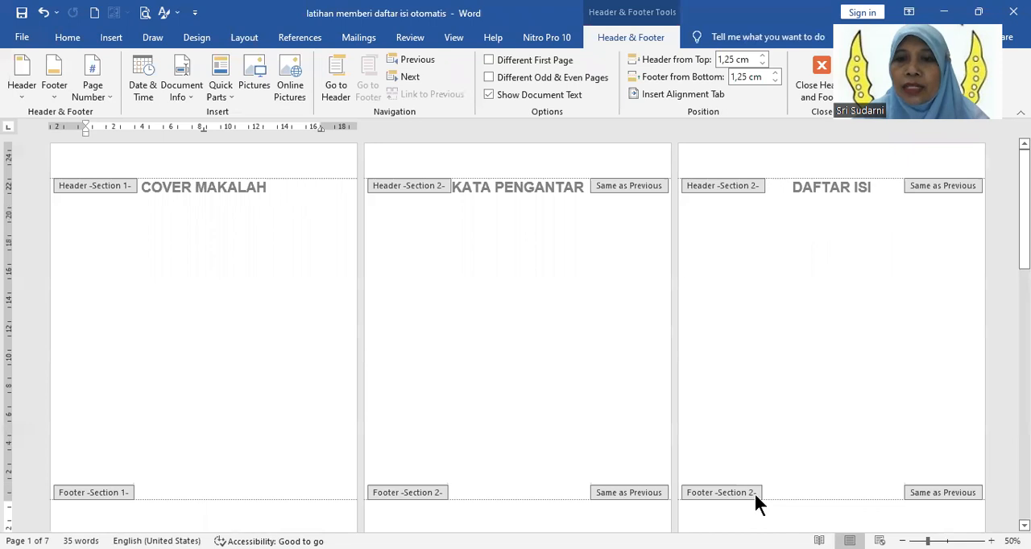
Step: Check the header and footer section labels on the BAB I, BAB II, BAB III and DAFTAR PUSTAKA pages
scroll(753, 491, down, 8)
scroll(206, 289, down, 2)
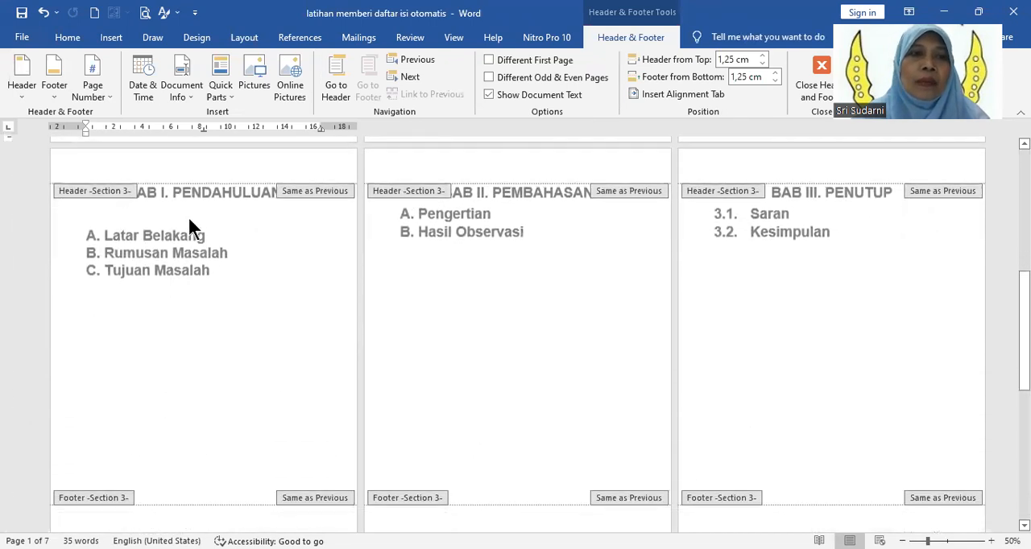
scroll(354, 284, down, 3)
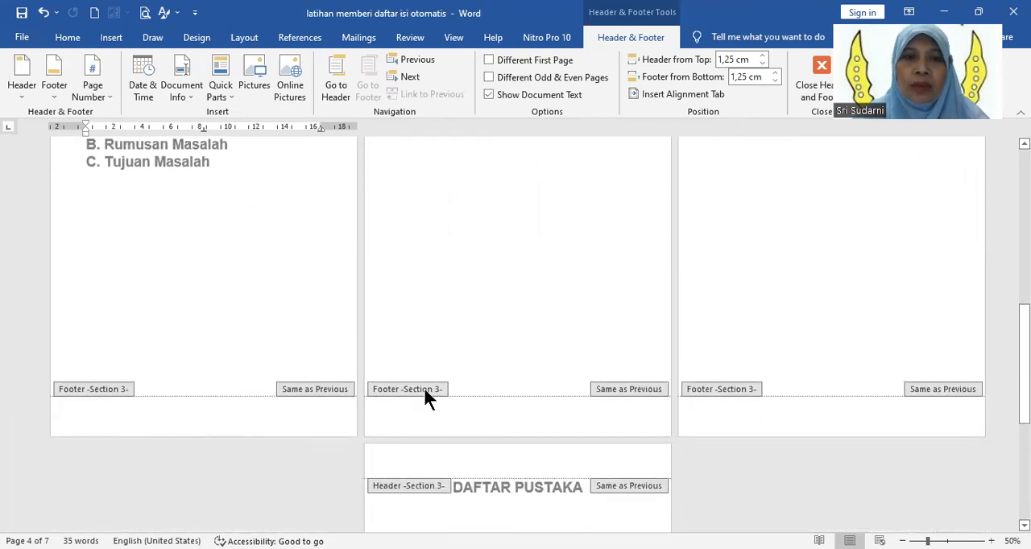
scroll(576, 476, down, 3)
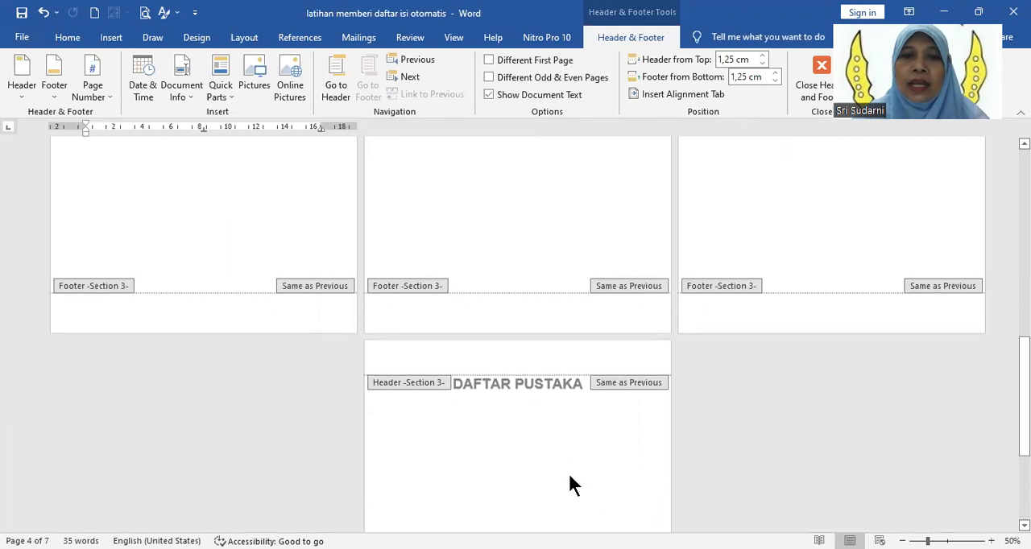
scroll(568, 475, down, 3)
scroll(478, 344, down, 3)
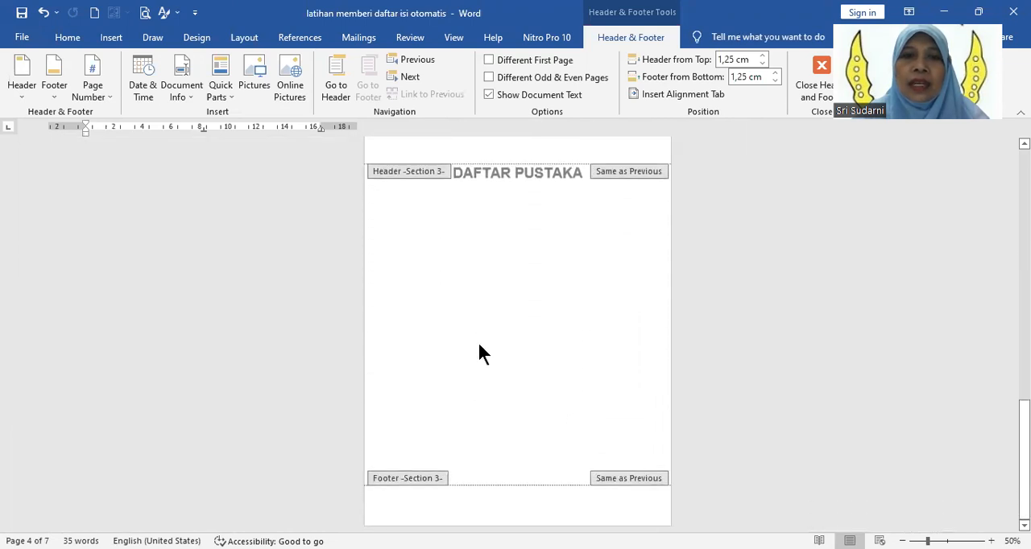
scroll(506, 330, up, 10)
scroll(507, 339, up, 5)
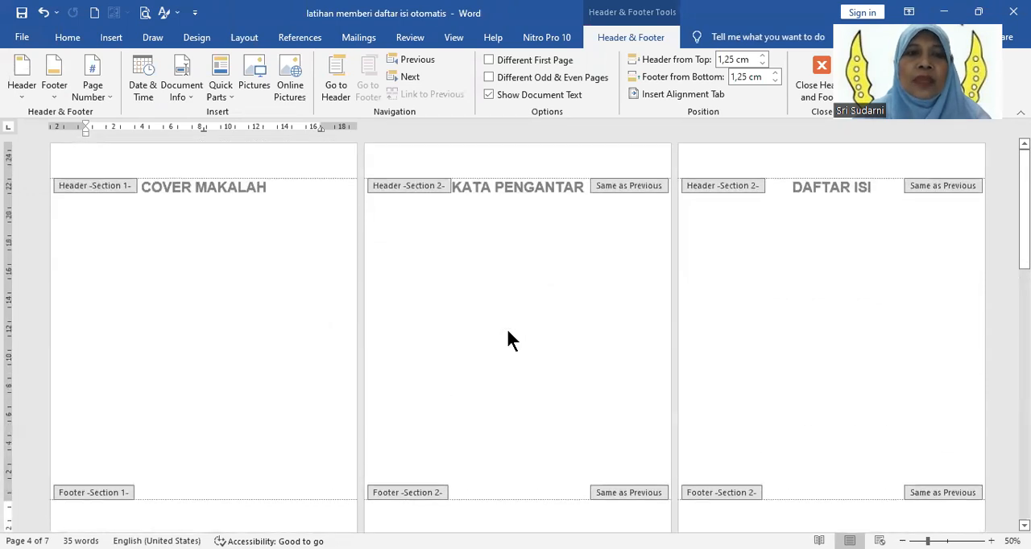
Step: Insert a centred Plain Number 2 page number at the bottom of the page from the cover's footer
scroll(509, 330, down, 1)
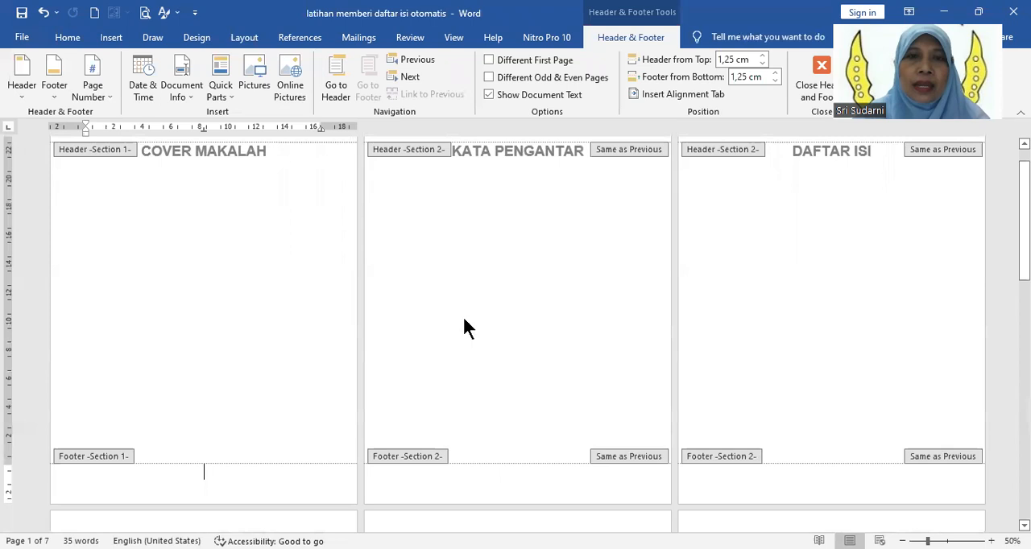
click(110, 39)
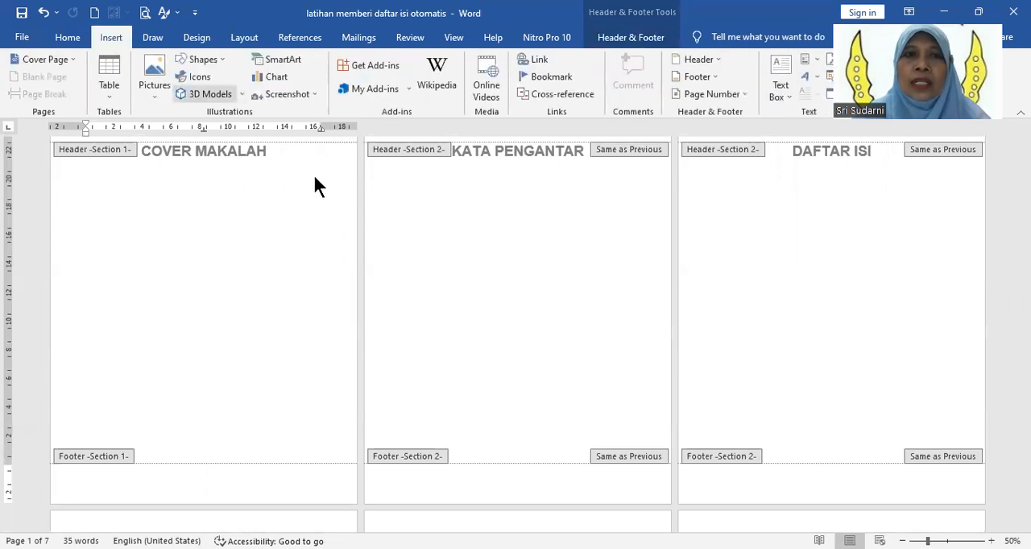
click(708, 93)
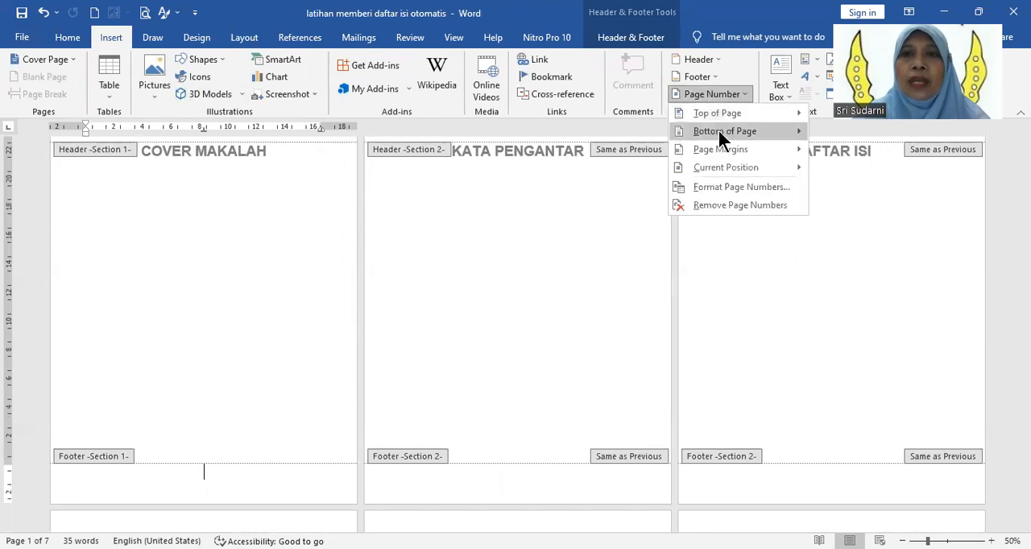
mouse_move(718, 131)
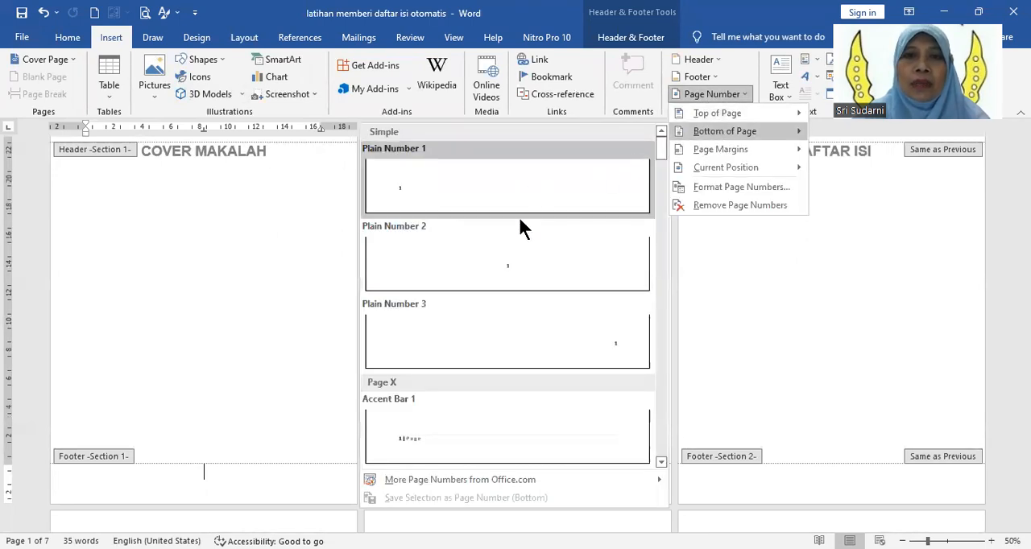
click(512, 268)
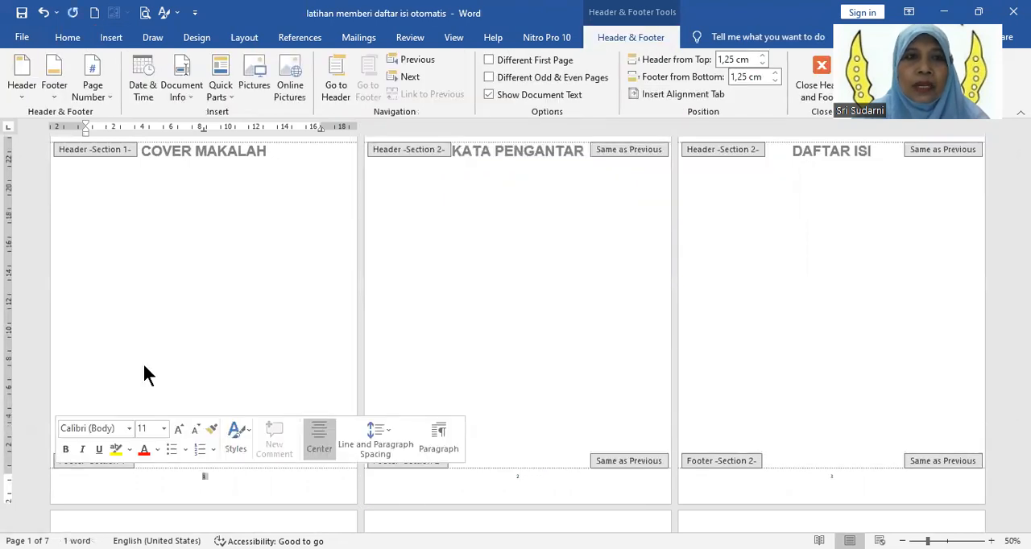
Step: Set the footer page number's font size to 28 and check it on the front pages
click(67, 37)
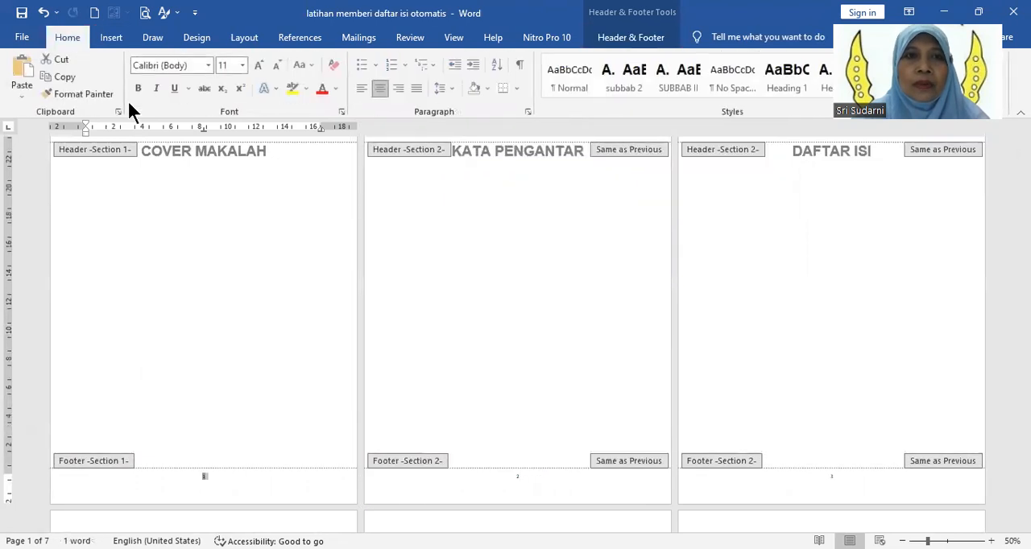
click(242, 65)
click(229, 251)
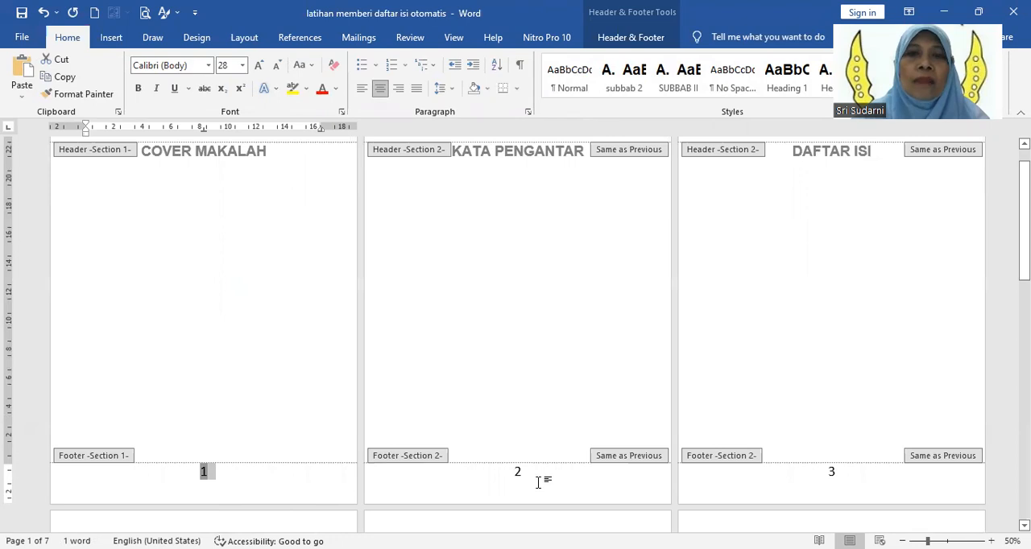
scroll(538, 482, down, 1)
scroll(528, 479, up, 3)
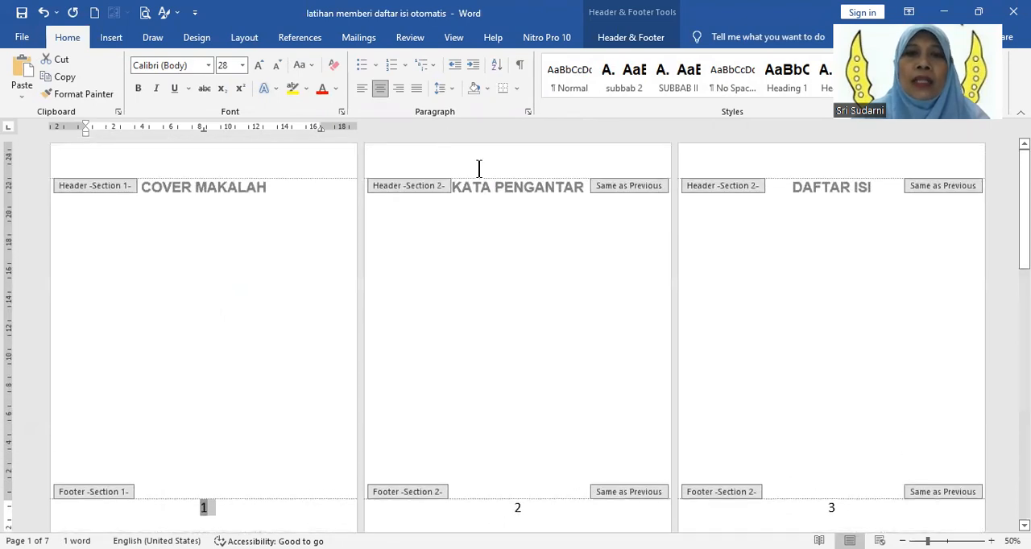
Step: Try deleting the page number from the cover page's footer and undo the deletion
scroll(531, 333, down, 1)
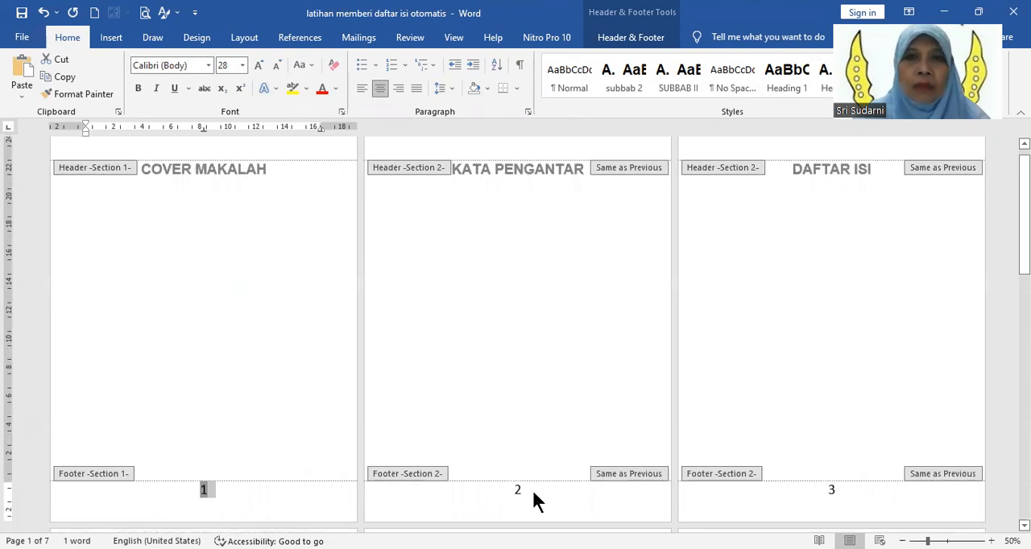
click(215, 489)
click(204, 489)
double_click(211, 489)
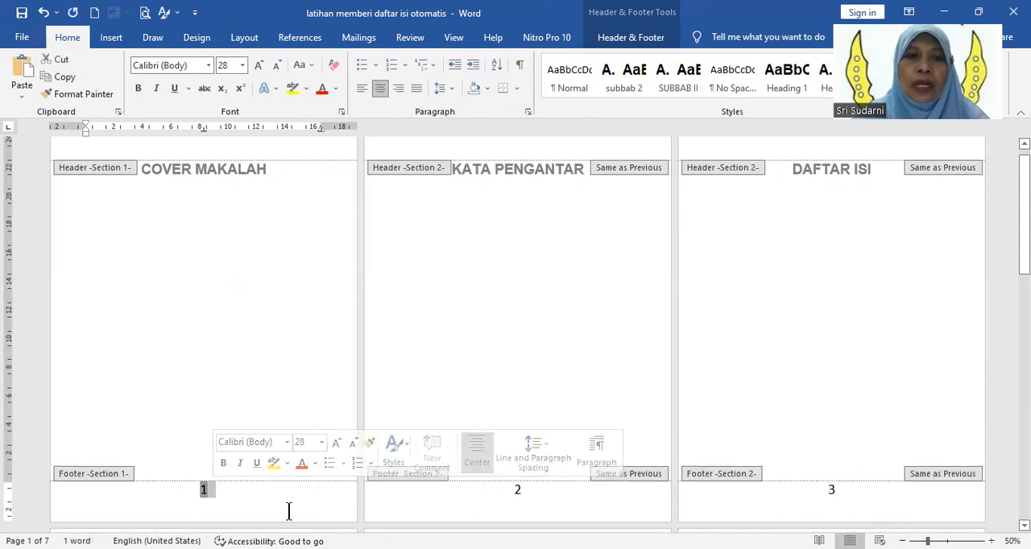
key(Delete)
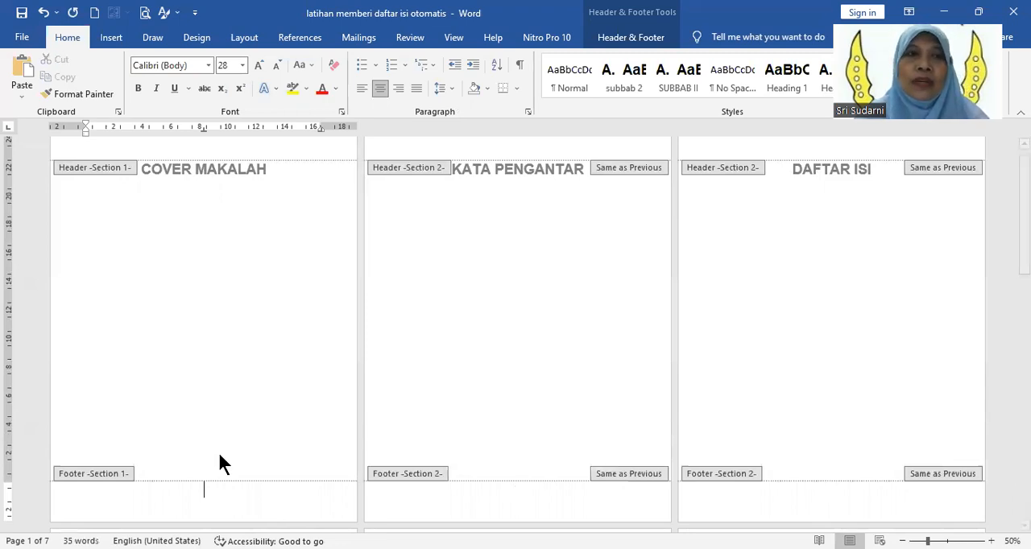
click(43, 13)
click(43, 13)
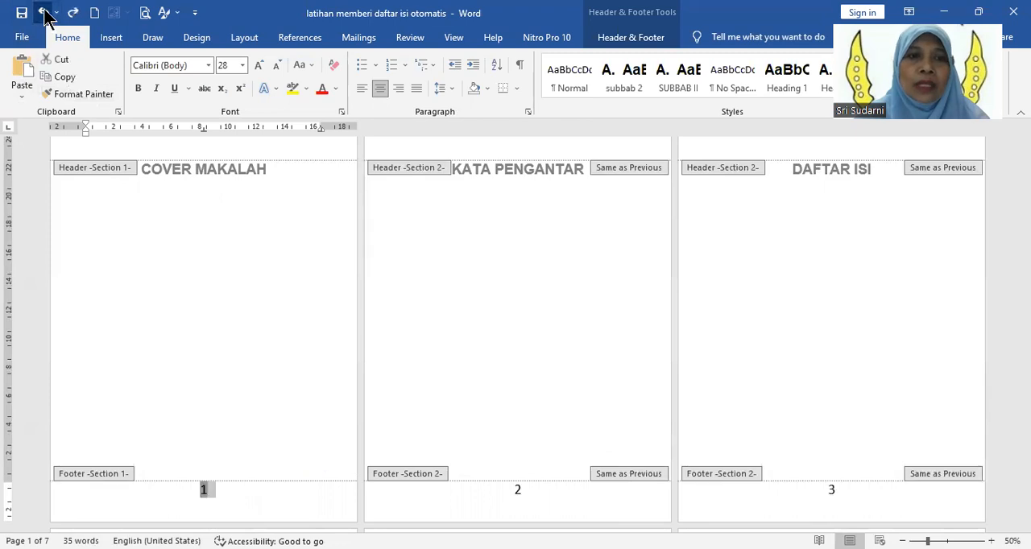
Step: Unlink the Section 2 footer on the KATA PENGANTAR page from the previous section
click(540, 496)
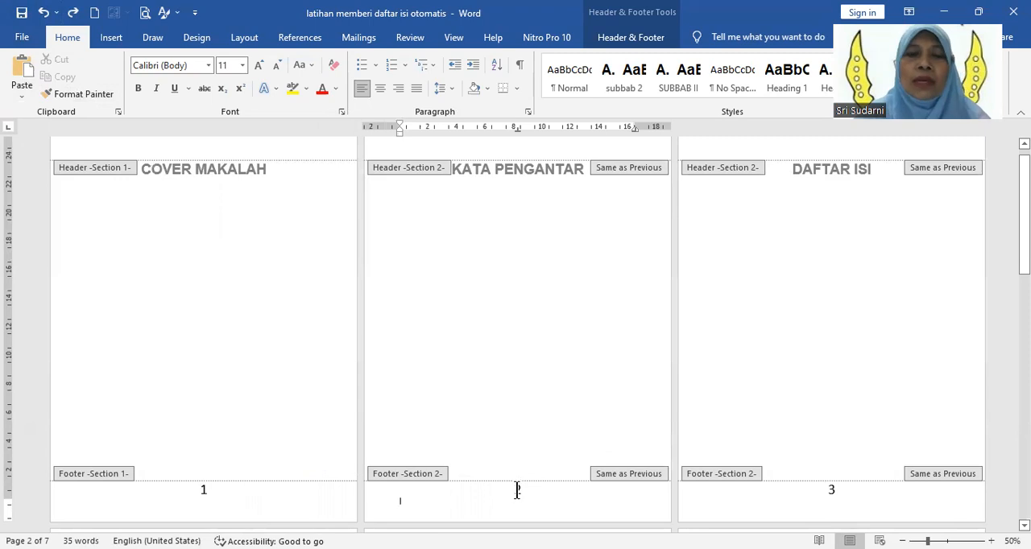
double_click(516, 490)
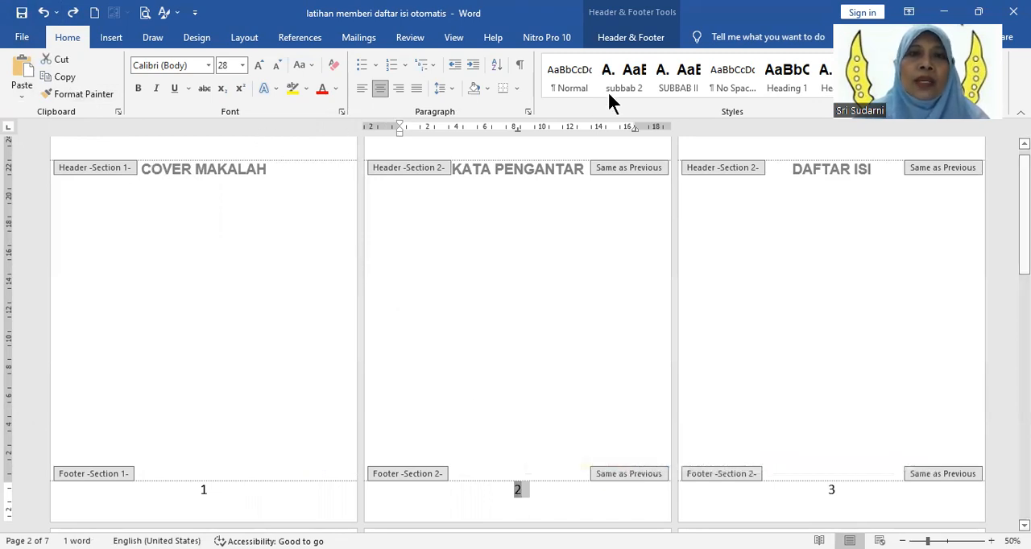
click(631, 40)
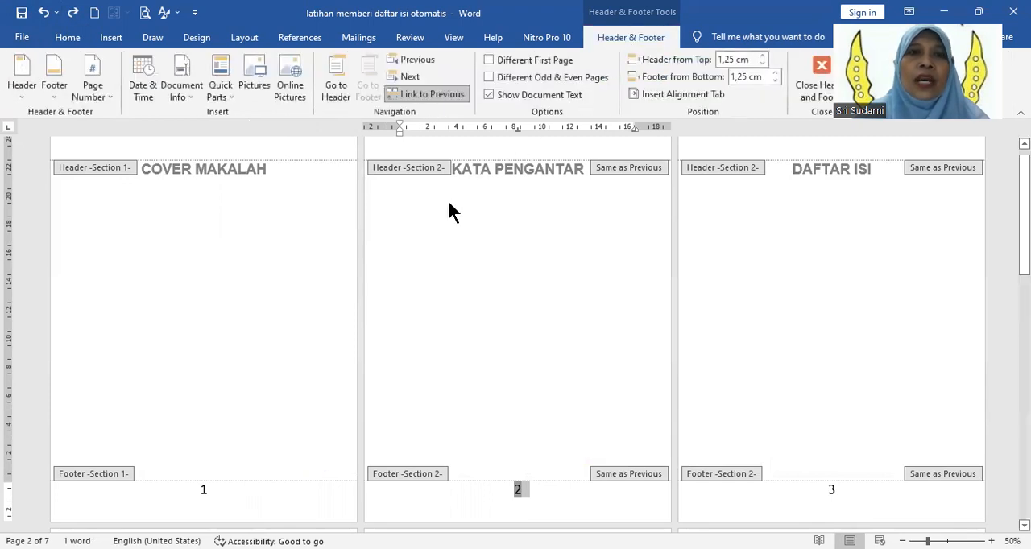
click(438, 92)
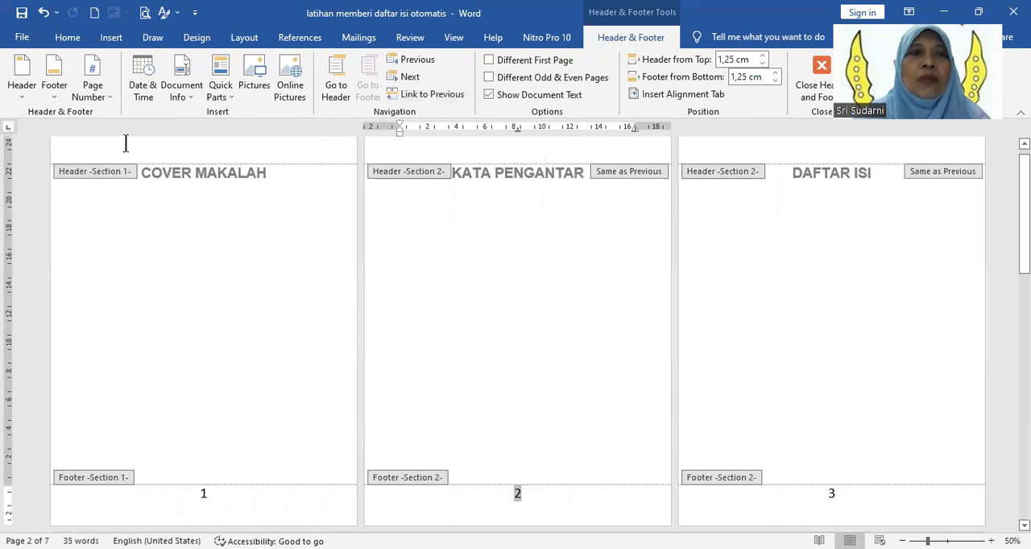
Step: Format the Section 2 page numbers as i, ii, iii and start them at i
click(106, 91)
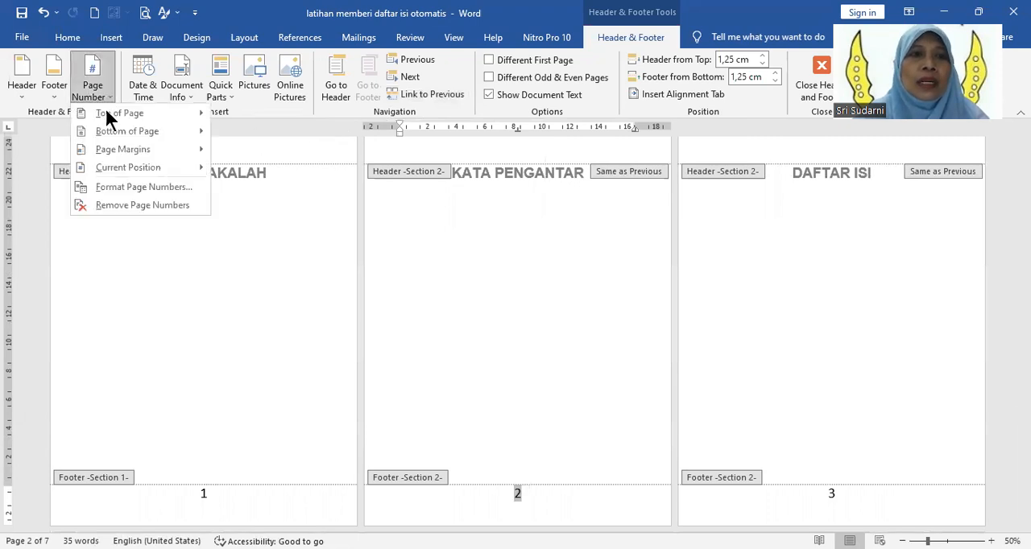
click(115, 186)
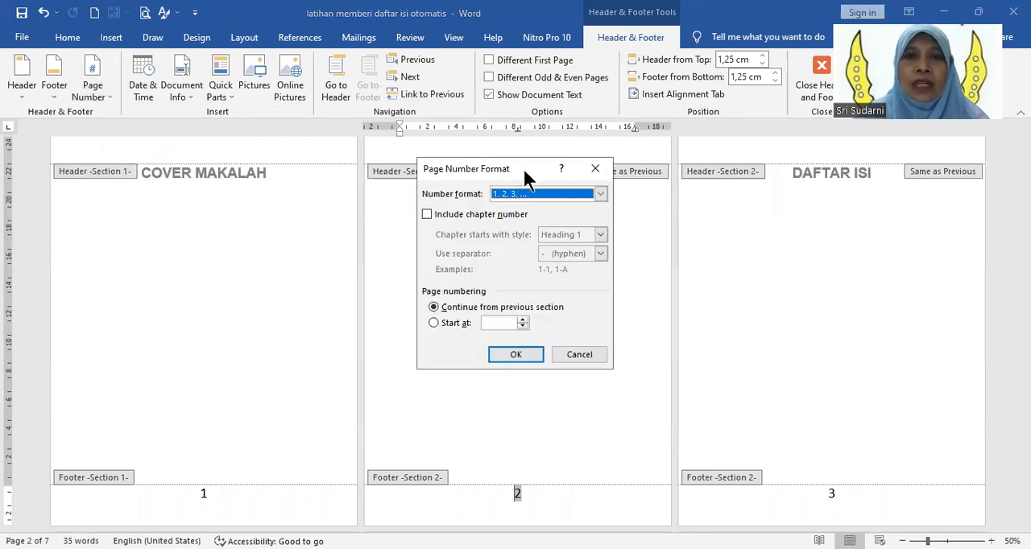
drag(523, 190, 524, 215)
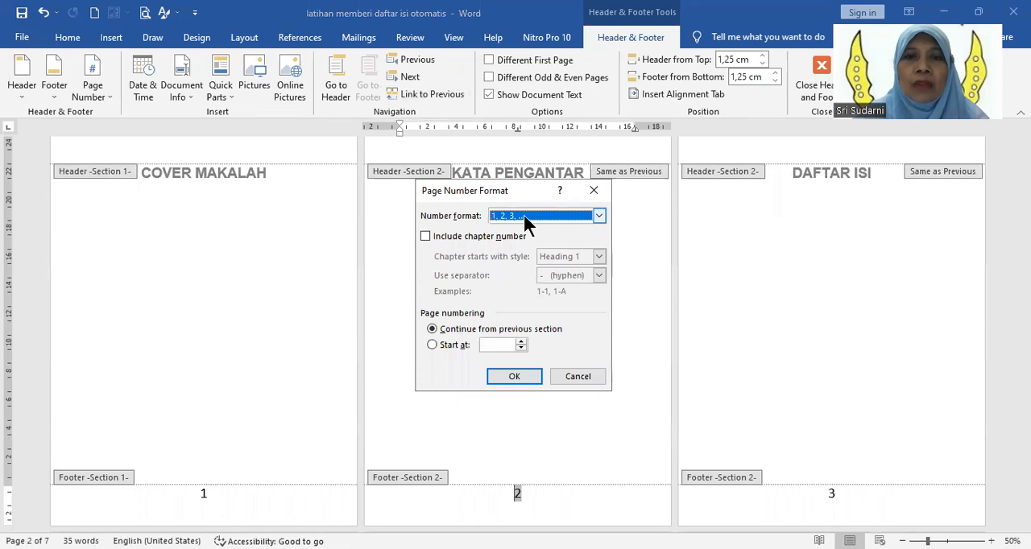
click(524, 214)
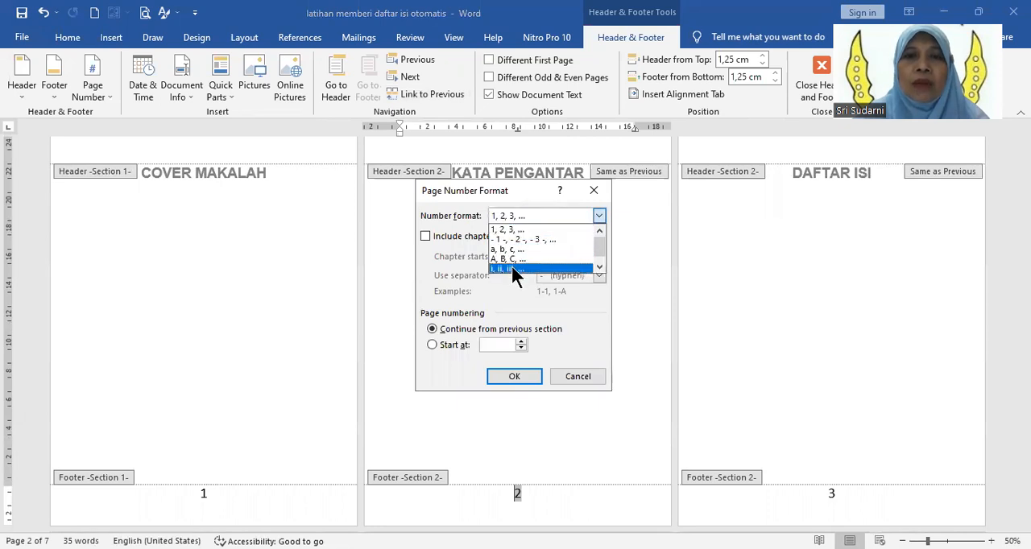
click(511, 267)
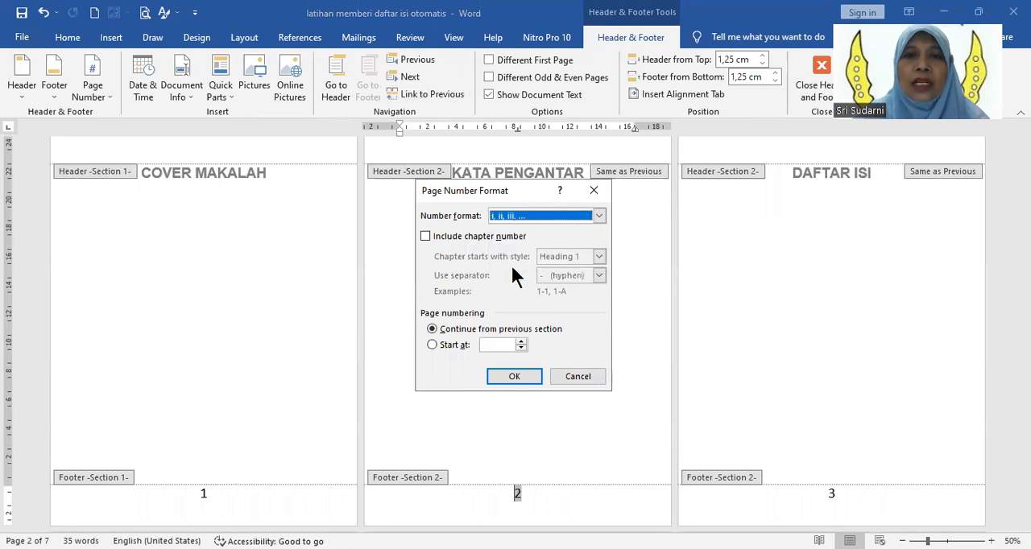
click(520, 342)
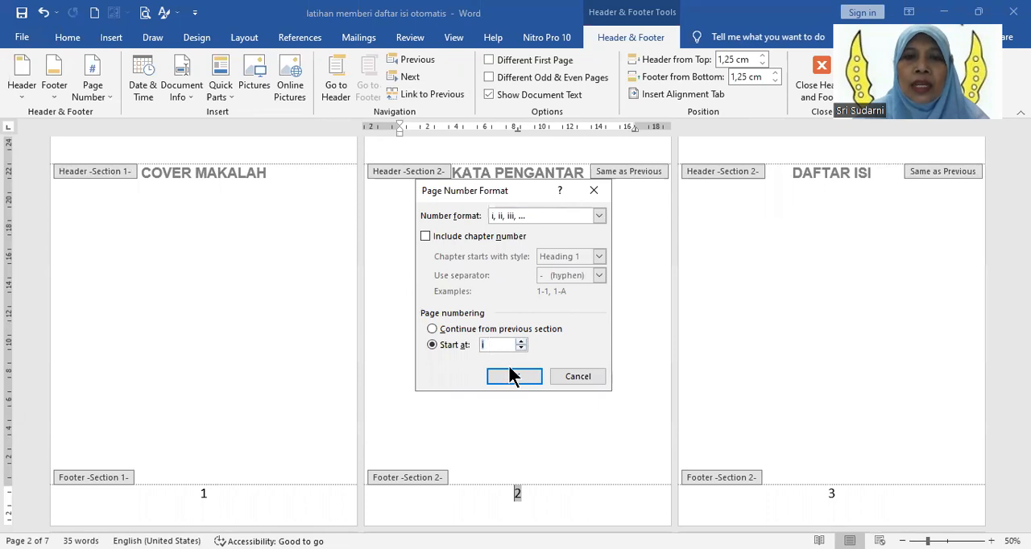
click(513, 378)
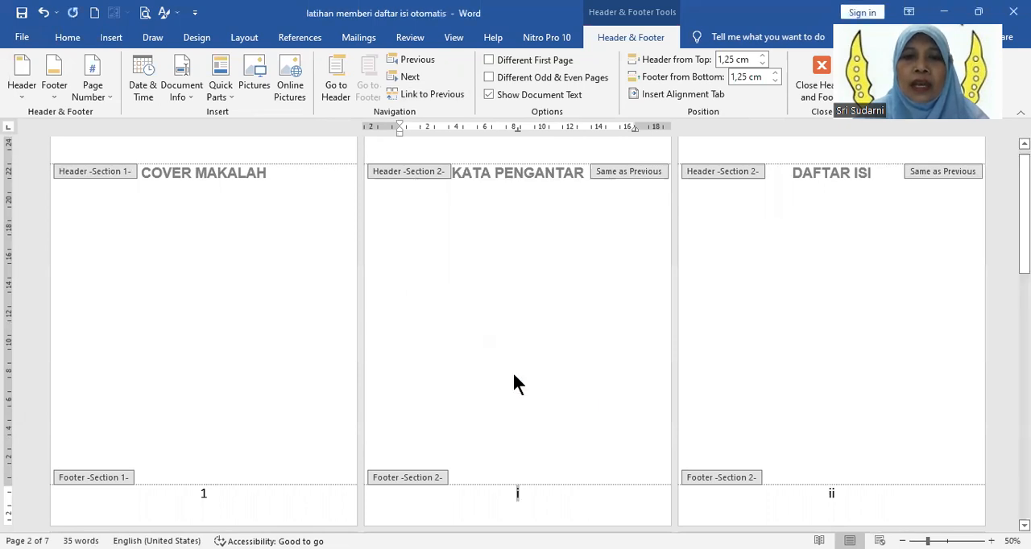
Step: Delete the page number from the cover page's Section 1 footer
scroll(512, 372, down, 3)
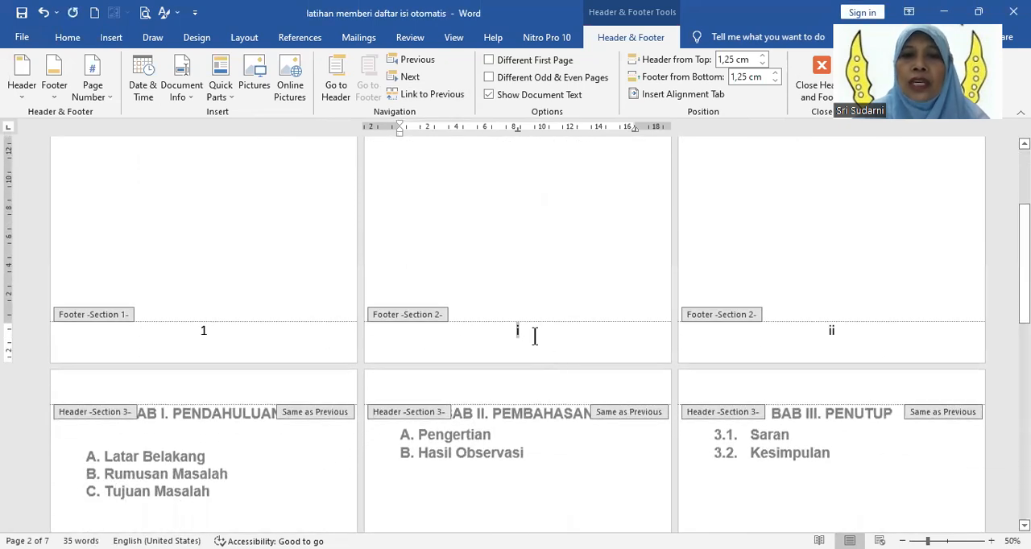
scroll(605, 297, up, 3)
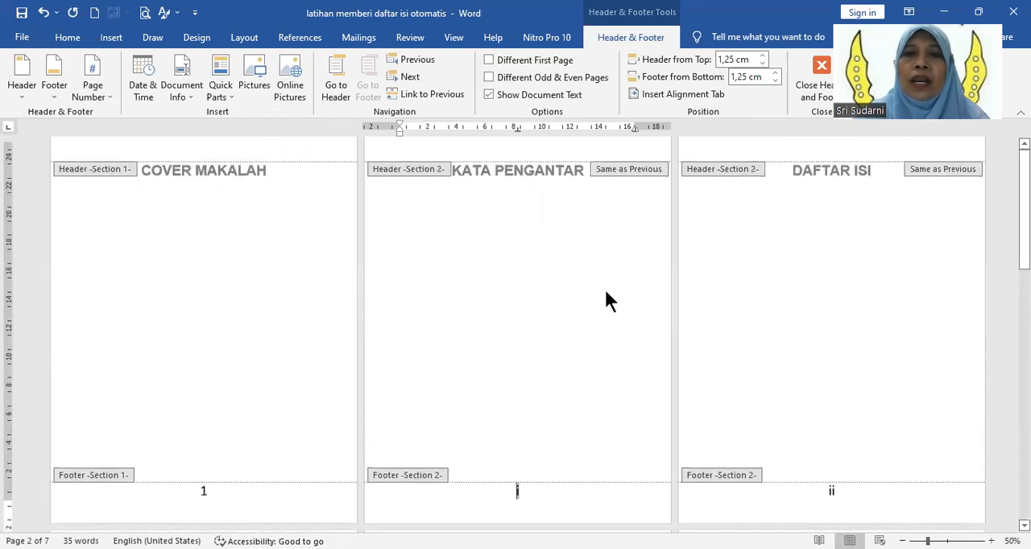
scroll(519, 343, down, 3)
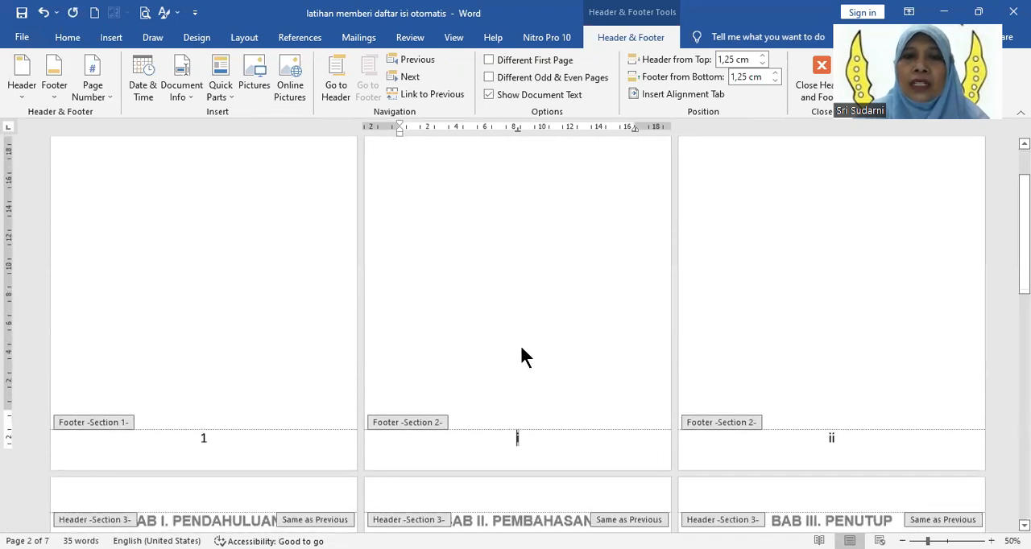
drag(209, 381, 195, 387)
key(Delete)
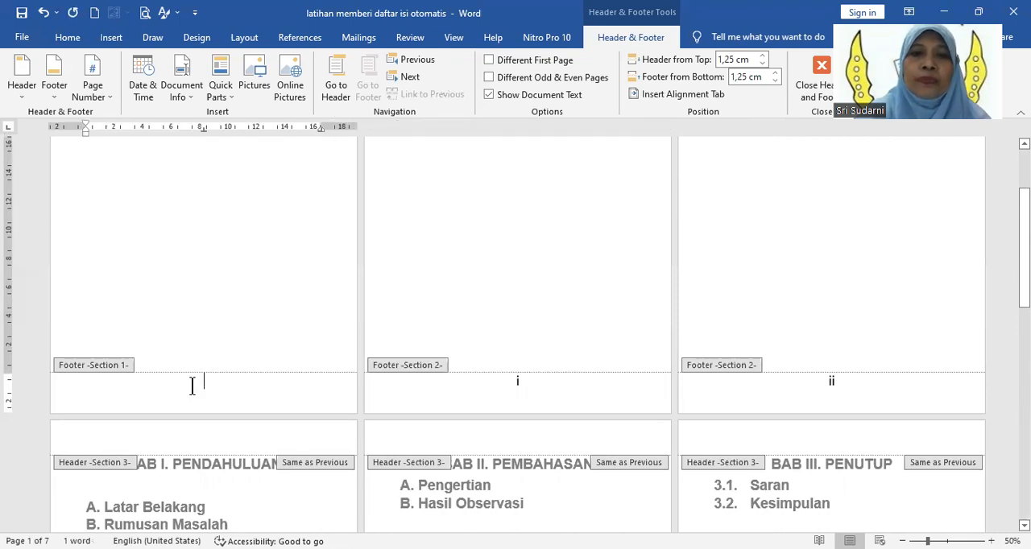
Step: Check the footer numbering on the cover, KATA PENGANTAR and DAFTAR ISI pages
scroll(193, 387, up, 2)
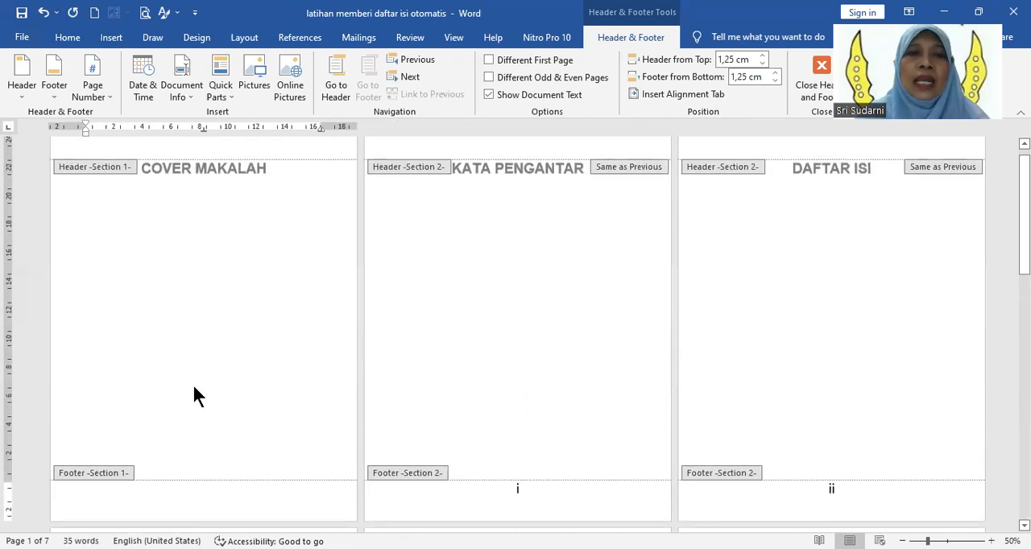
scroll(193, 386, down, 1)
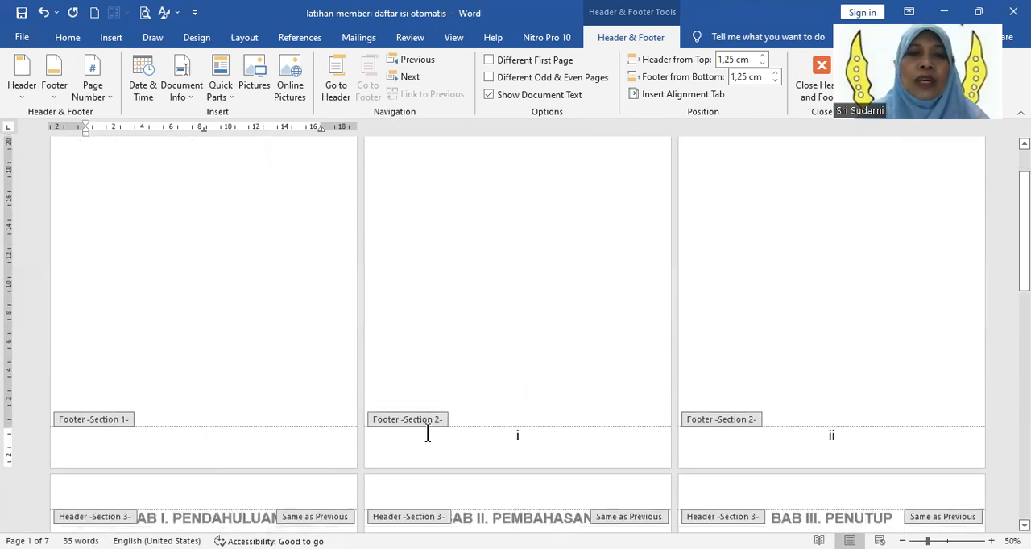
scroll(241, 425, up, 2)
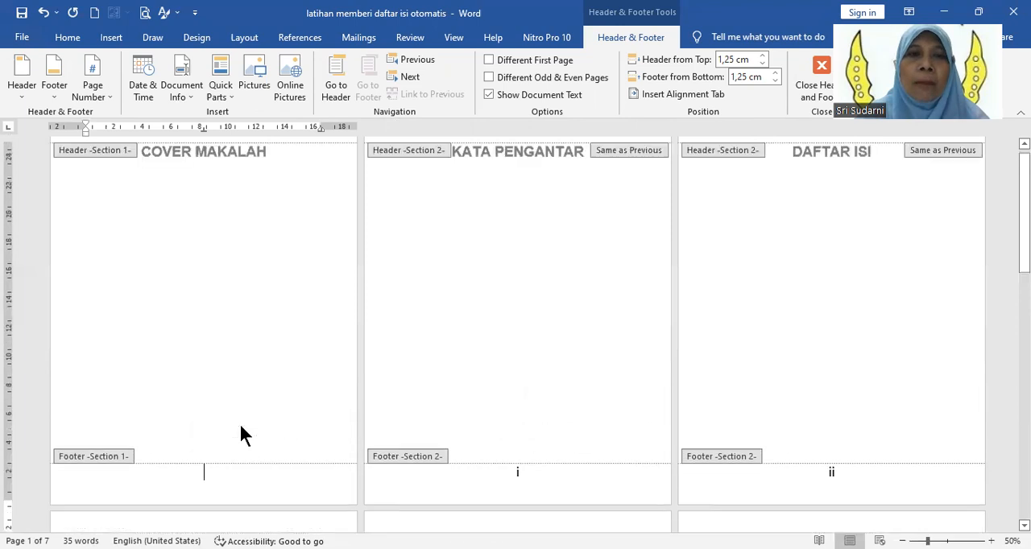
scroll(241, 425, down, 2)
scroll(241, 428, up, 2)
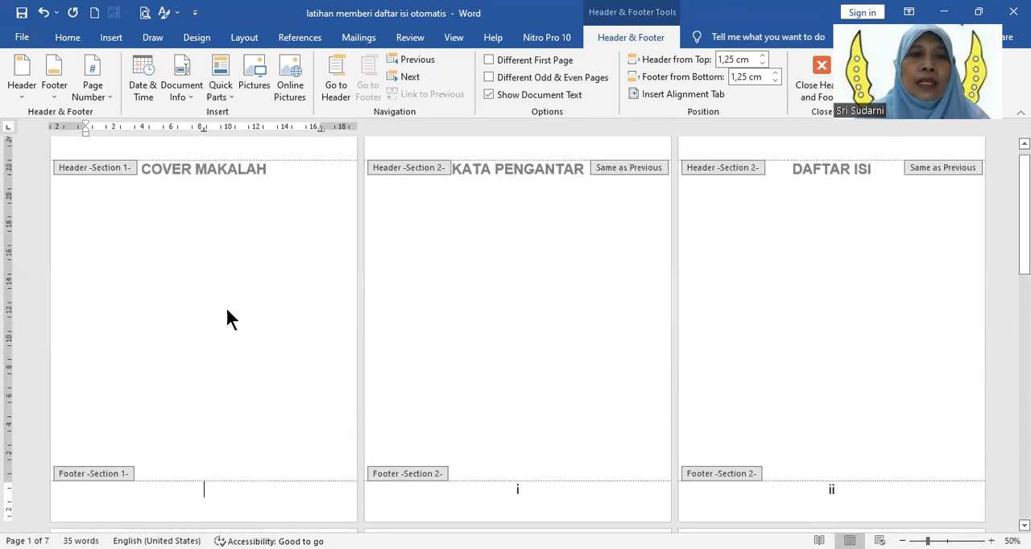
double_click(519, 483)
click(824, 493)
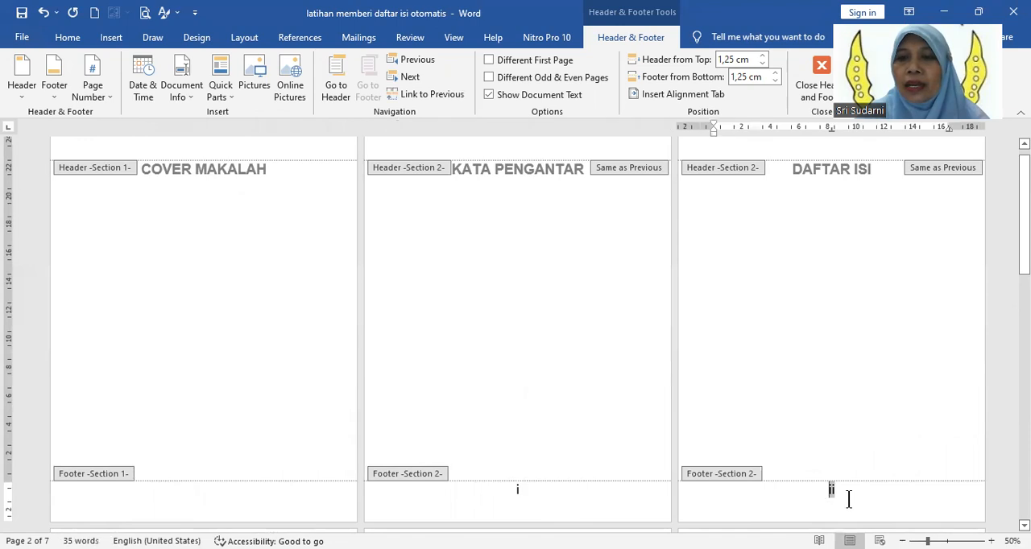
Step: Unlink the Section 3 footer on the BAB I page from the previous section
scroll(533, 400, down, 3)
scroll(533, 404, down, 3)
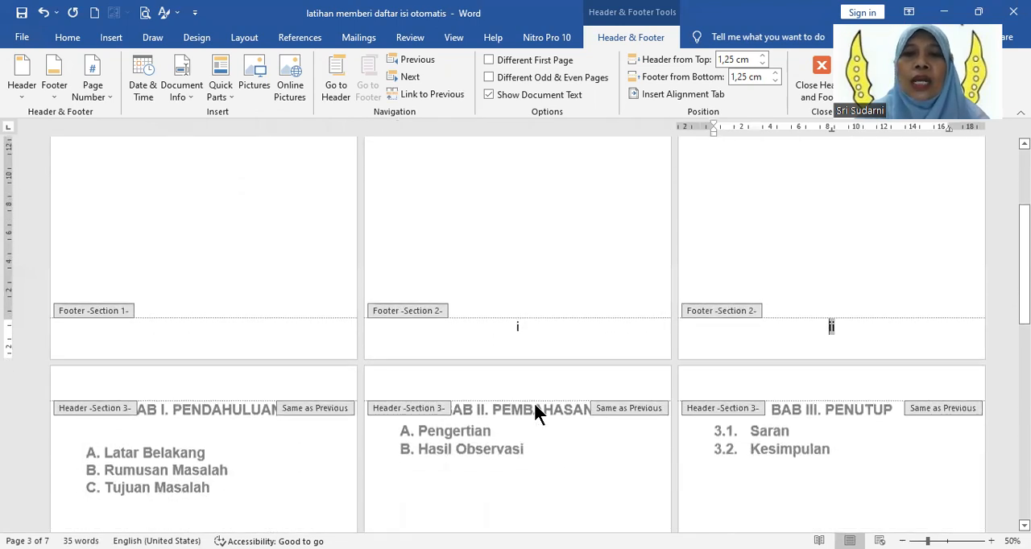
scroll(531, 407, down, 3)
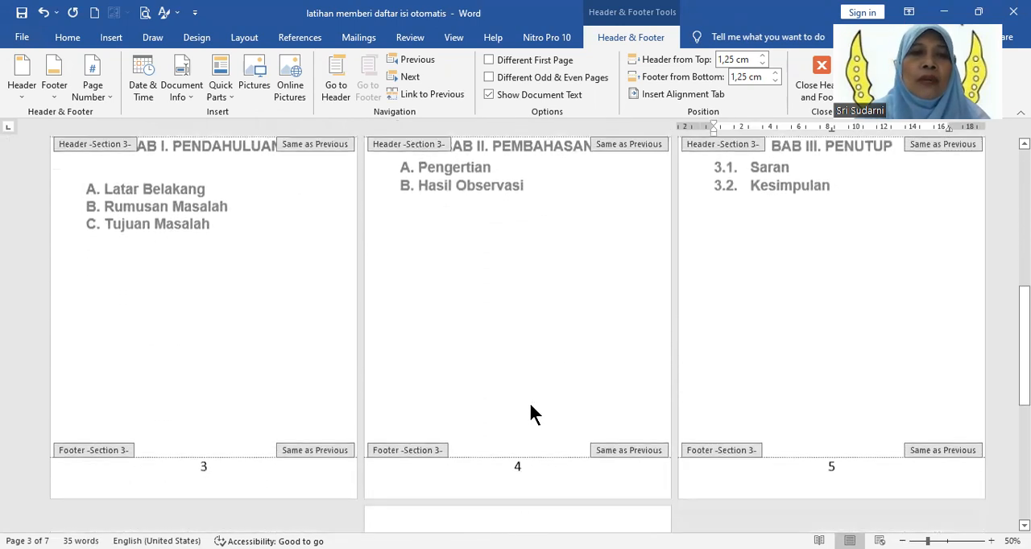
scroll(237, 444, down, 2)
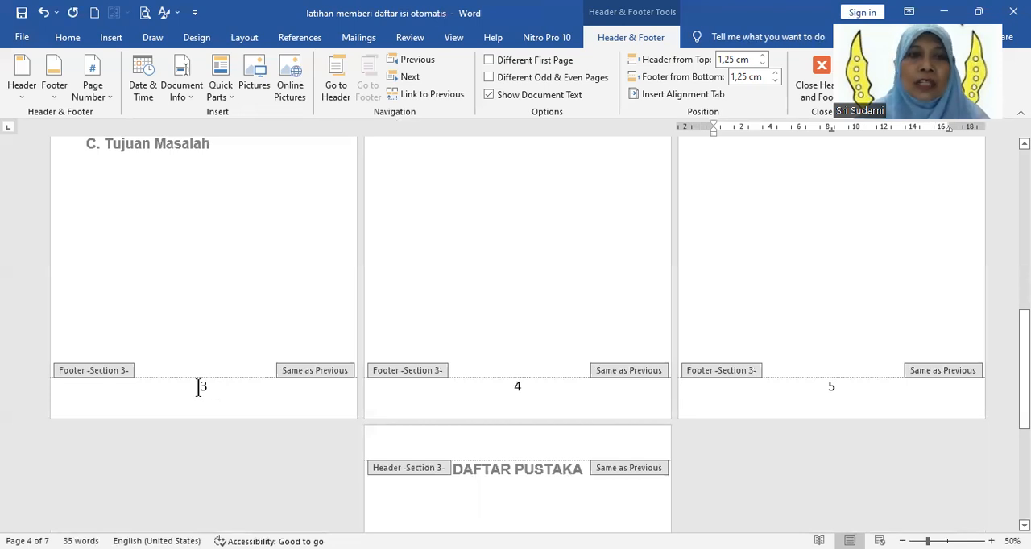
drag(187, 386, 211, 387)
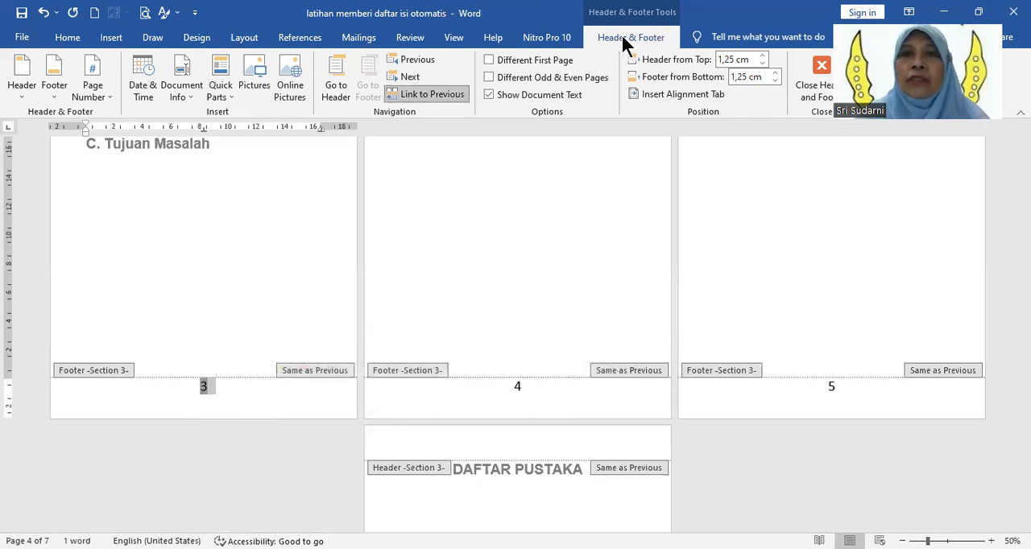
click(424, 95)
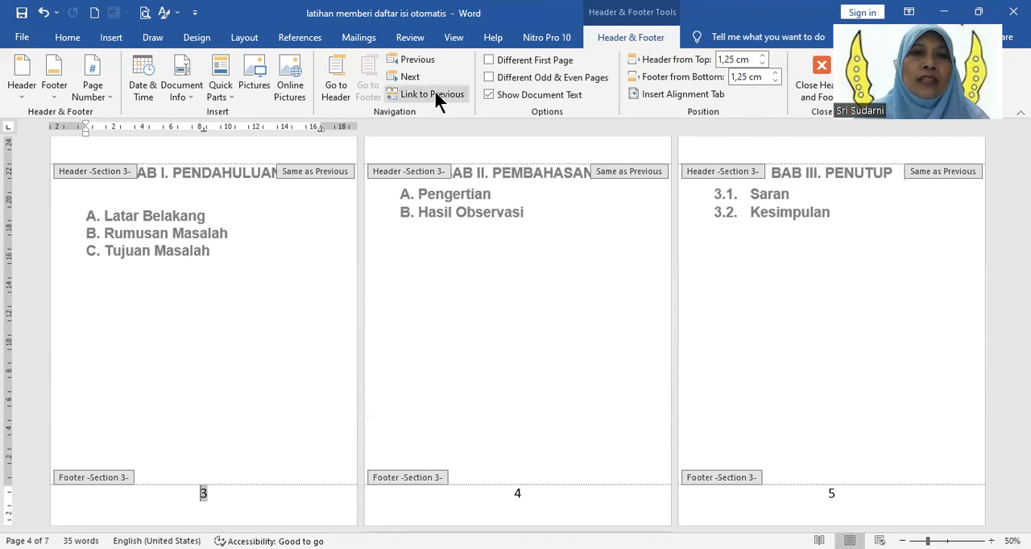
Step: Set the Section 3 page numbers to start at 1, keeping the 1, 2, 3 number format
click(95, 88)
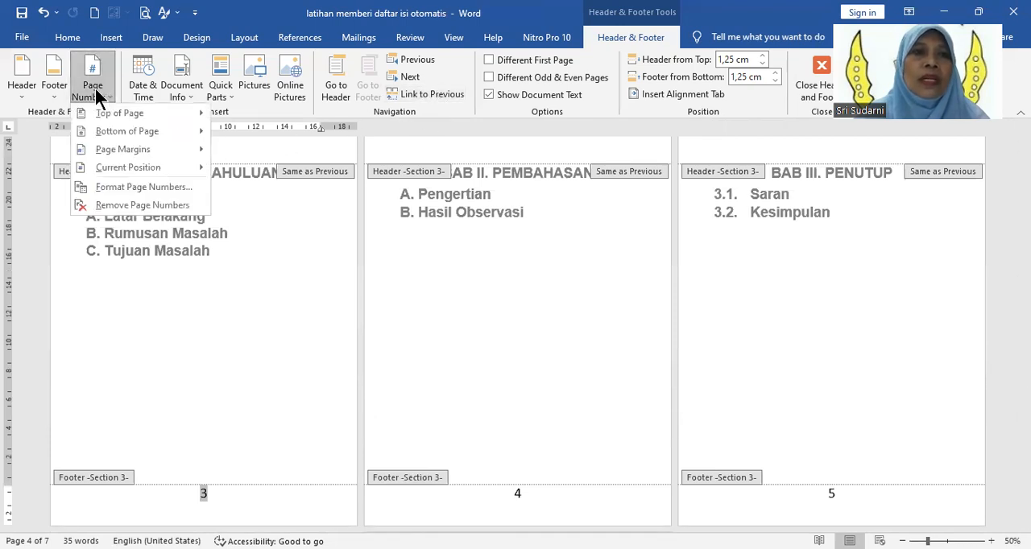
click(112, 186)
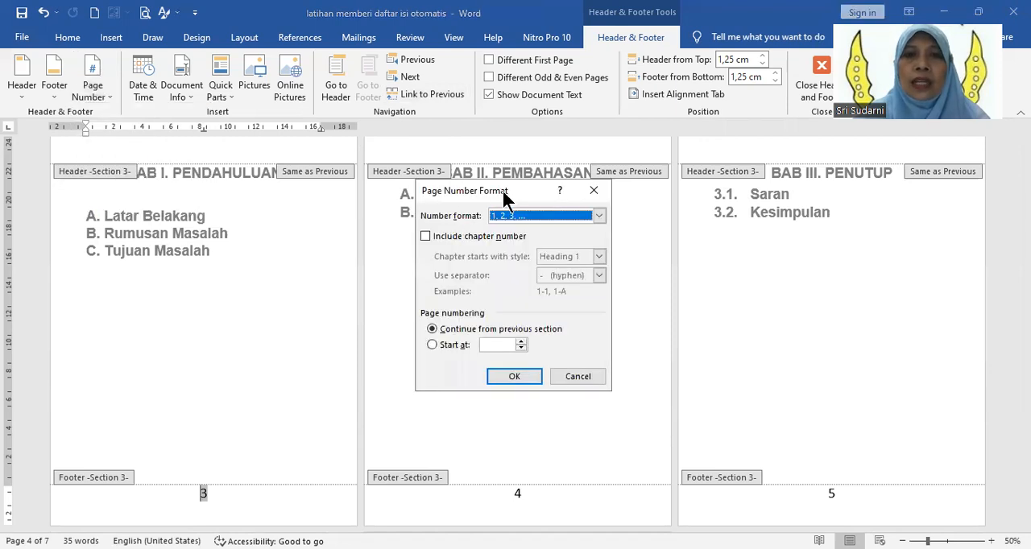
drag(505, 199, 508, 203)
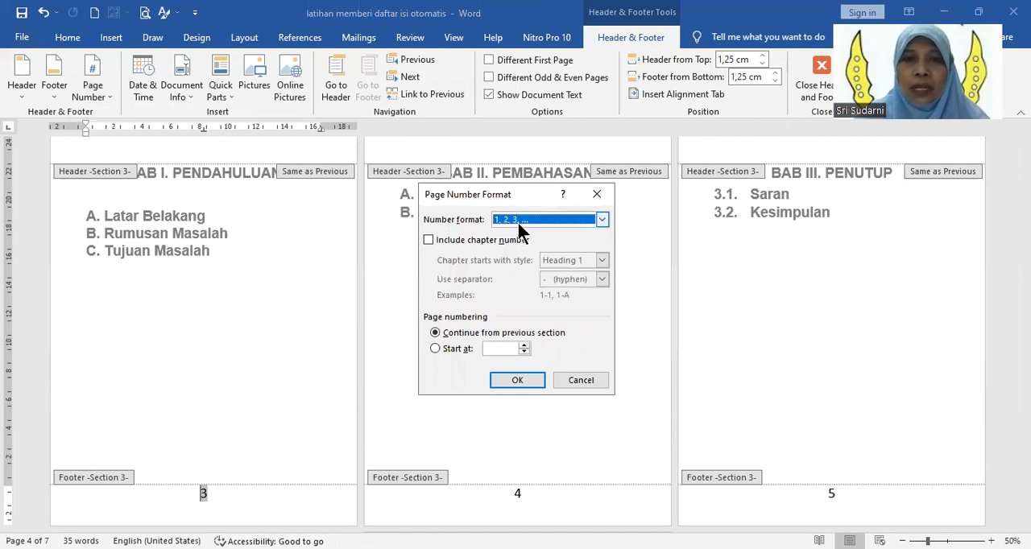
click(456, 348)
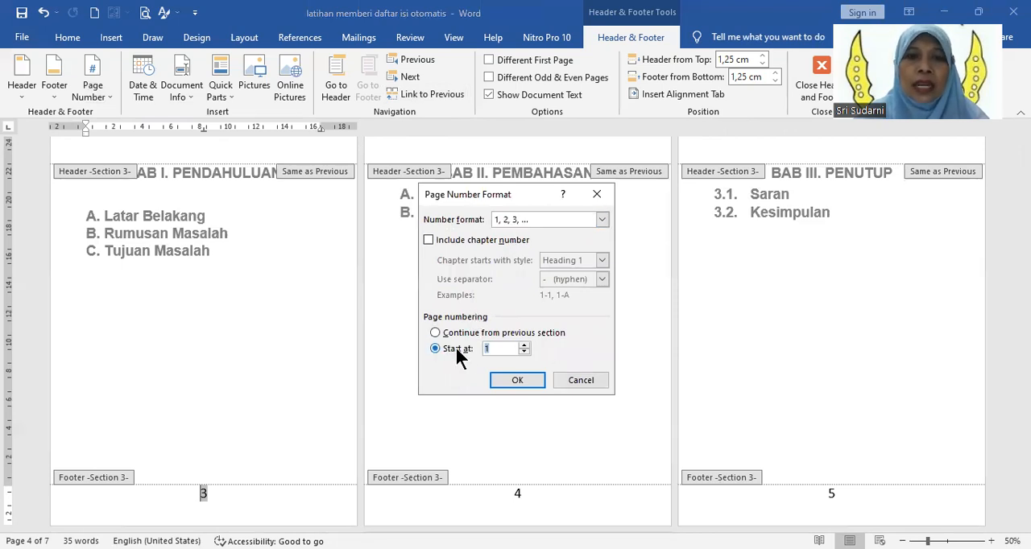
click(519, 378)
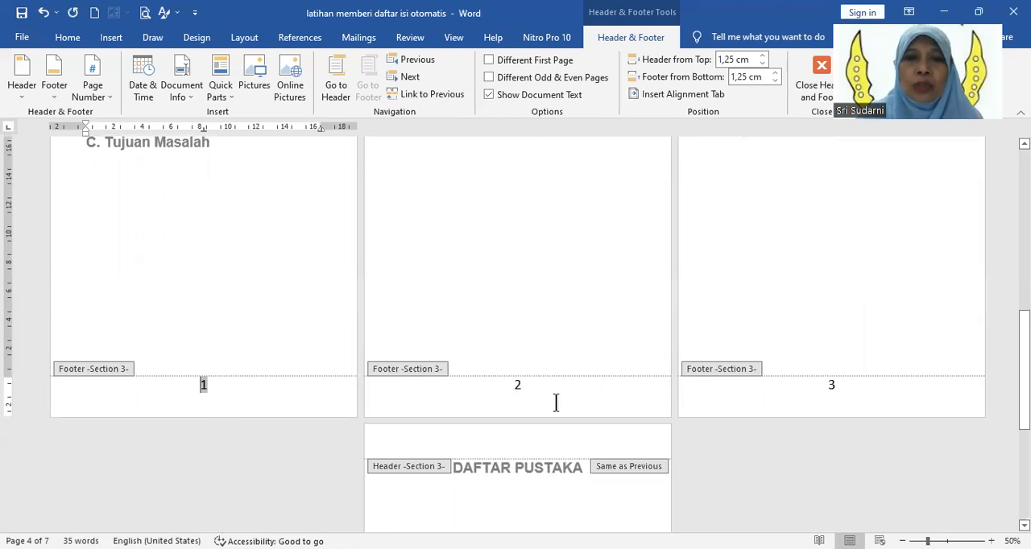
Step: Review the footer page numbers from DAFTAR PUSTAKA back through the chapters to the cover and front matter
scroll(562, 400, down, 5)
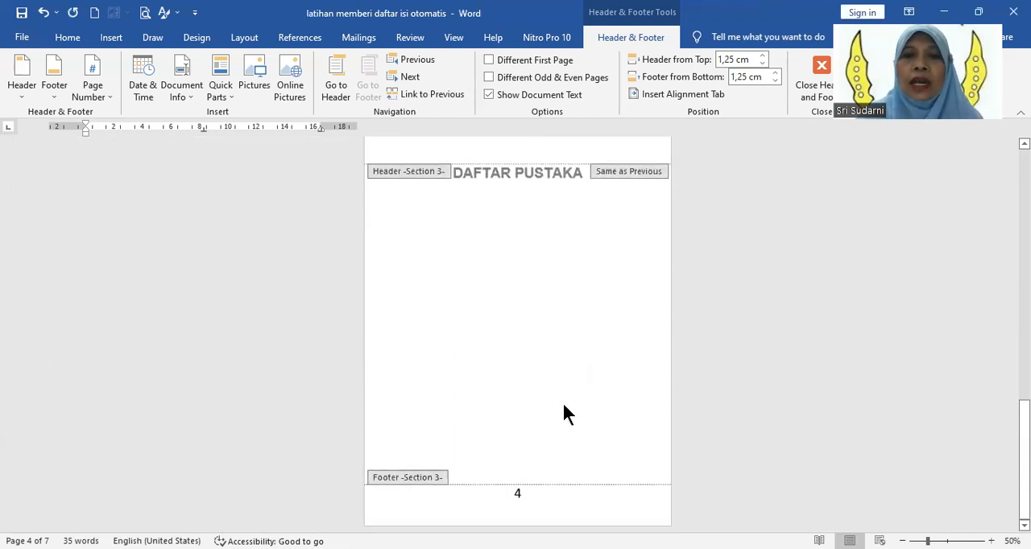
scroll(504, 389, up, 5)
scroll(315, 322, up, 10)
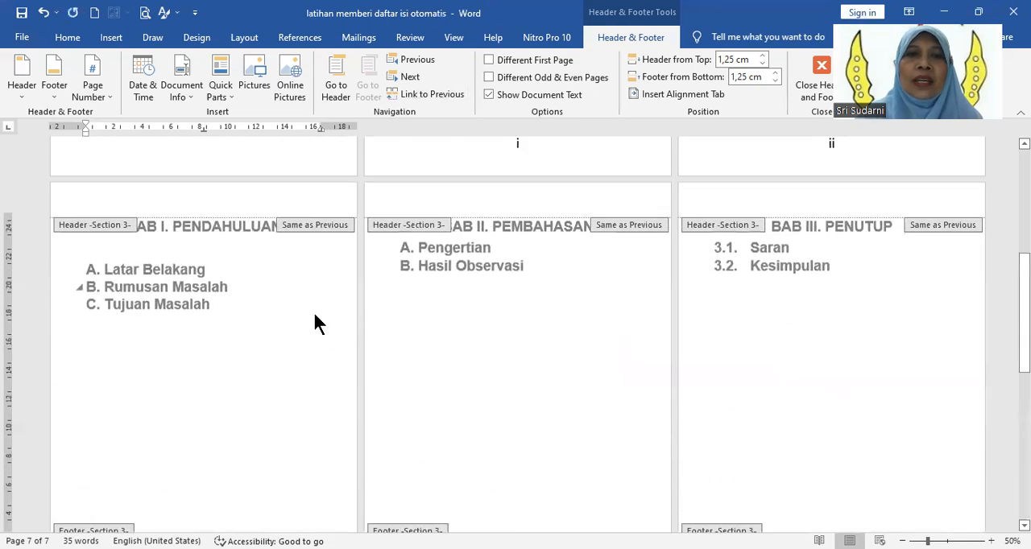
scroll(249, 265, up, 3)
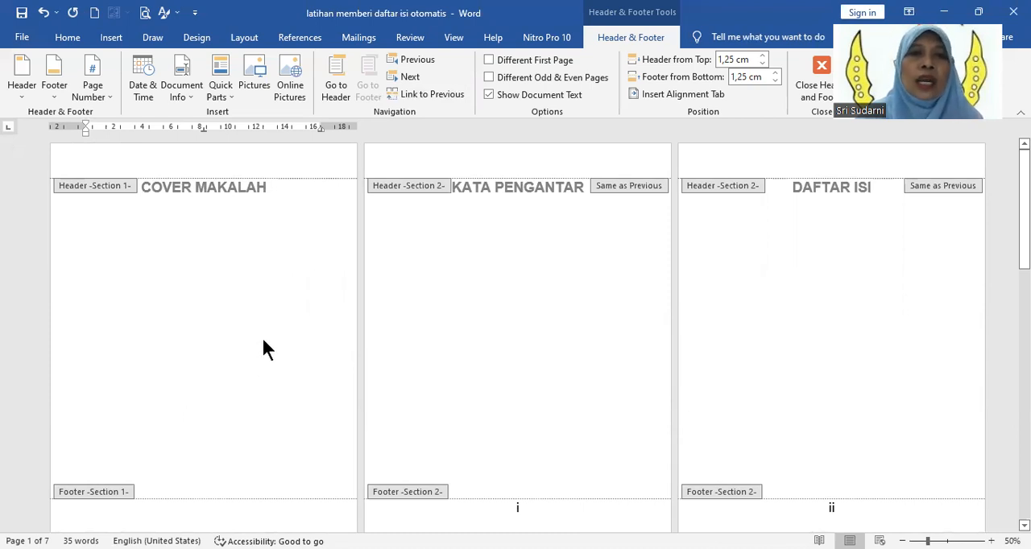
scroll(252, 375, down, 2)
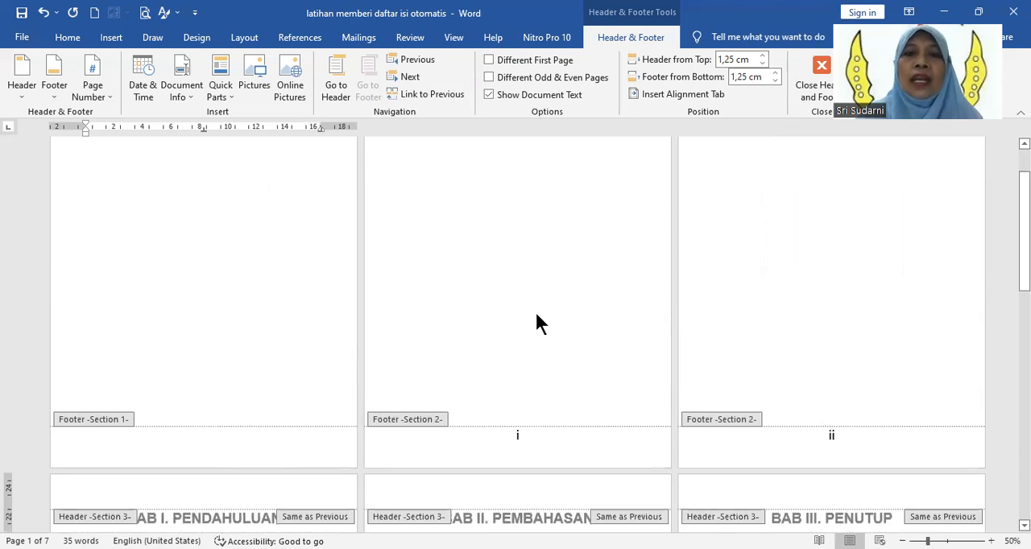
scroll(538, 322, up, 2)
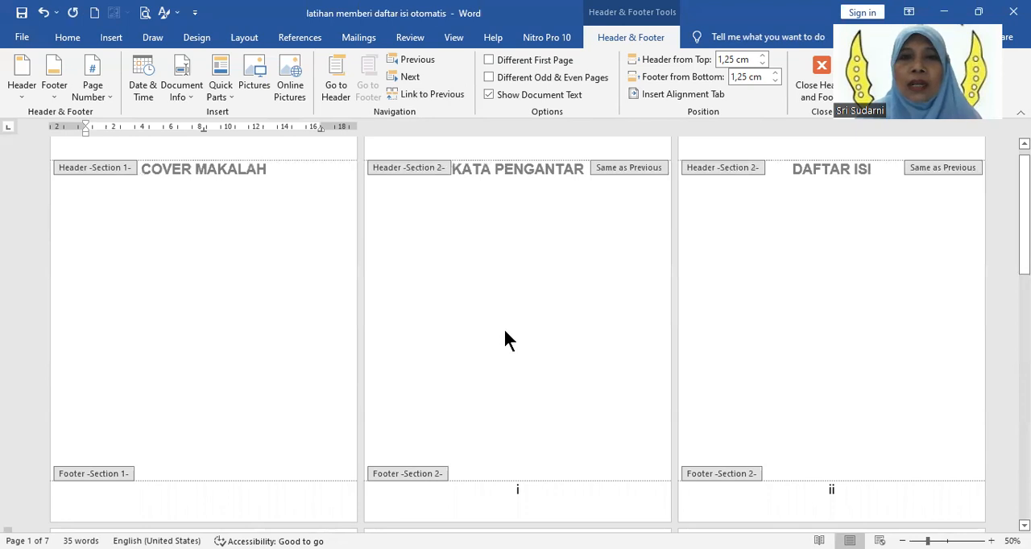
Step: Exit footer editing and return to the body of the KATA PENGANTAR page
double_click(505, 332)
scroll(505, 330, down, 3)
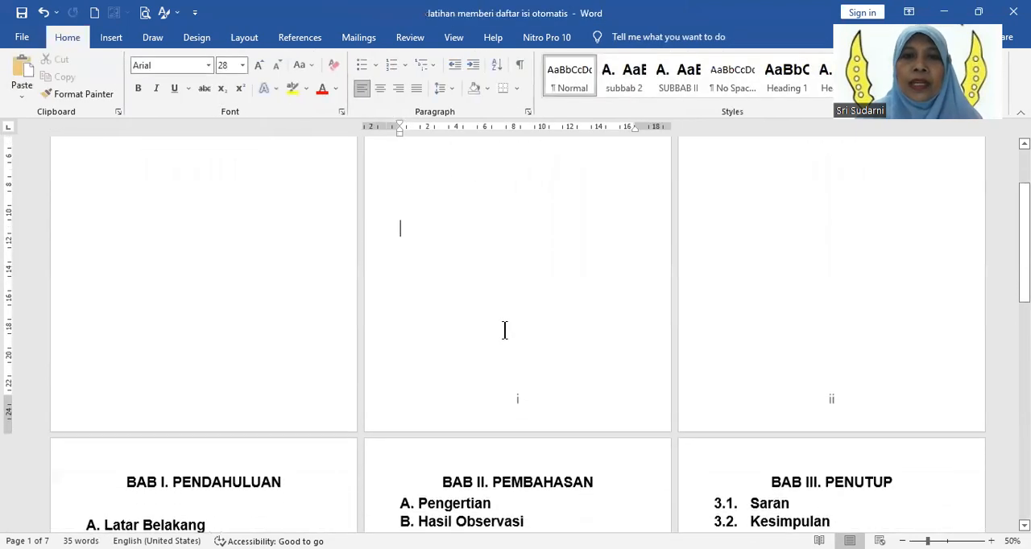
scroll(511, 316, up, 3)
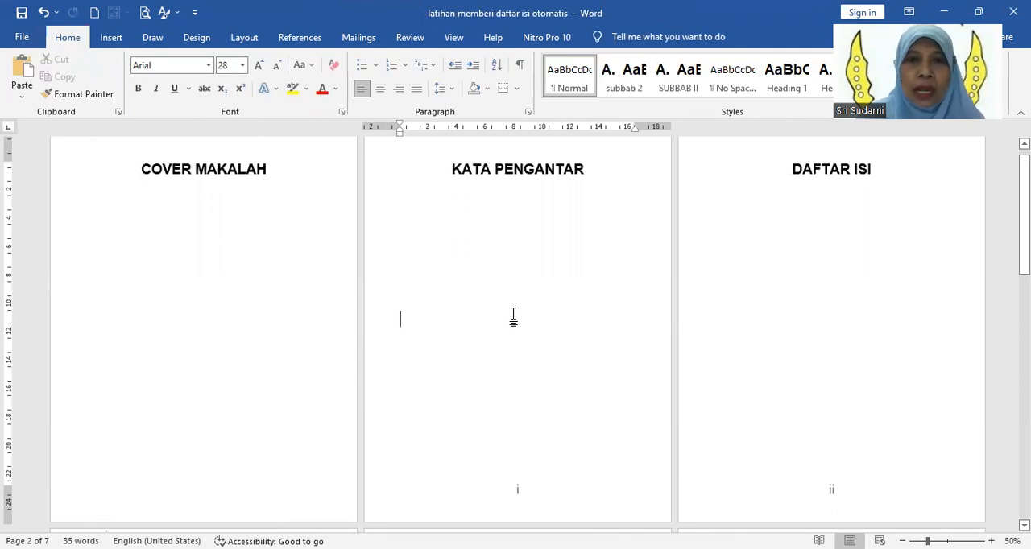
scroll(513, 315, down, 3)
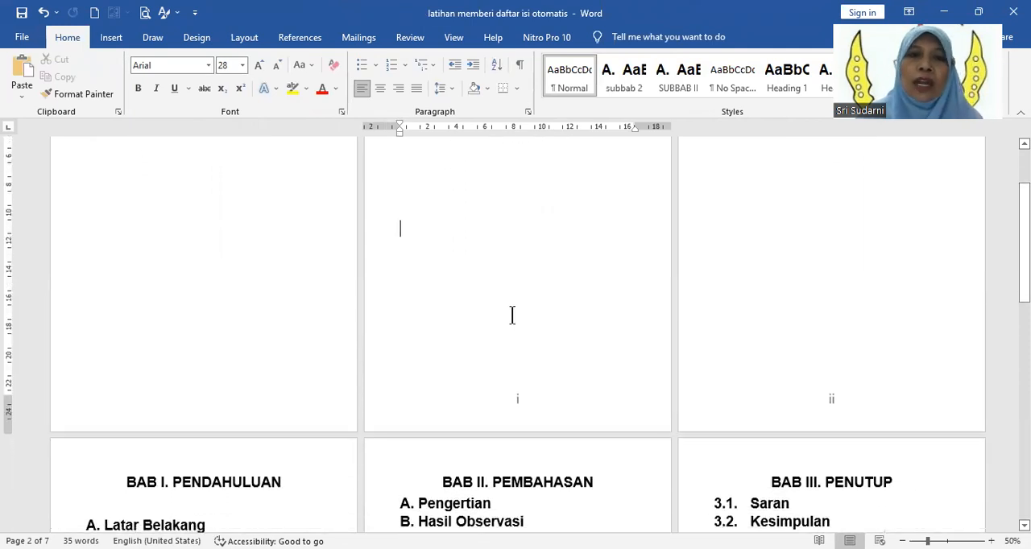
scroll(512, 315, up, 4)
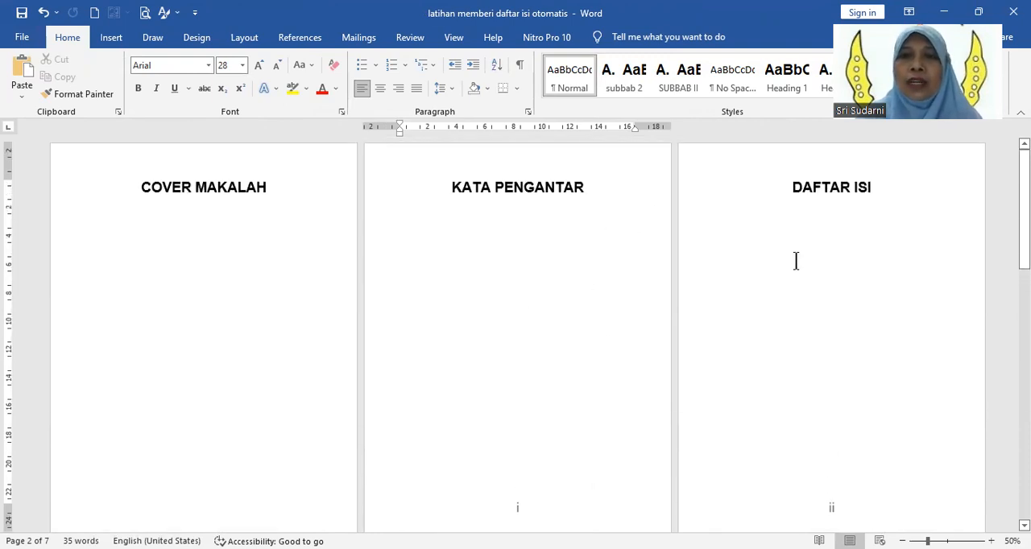
Step: Examine the page numbering across the cover, KATA PENGANTAR, DAFTAR ISI and BAB I to BAB III pages
scroll(795, 260, down, 3)
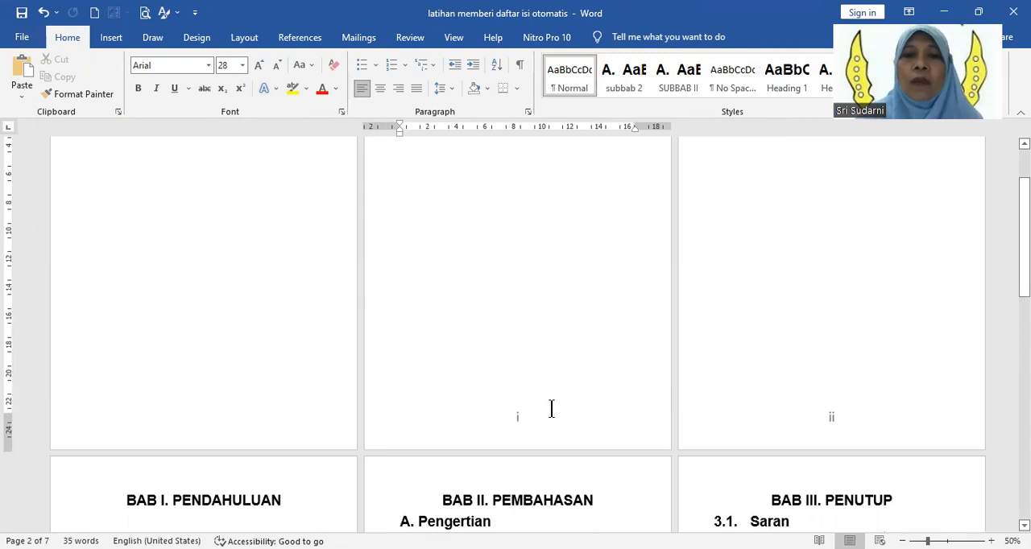
scroll(552, 409, down, 3)
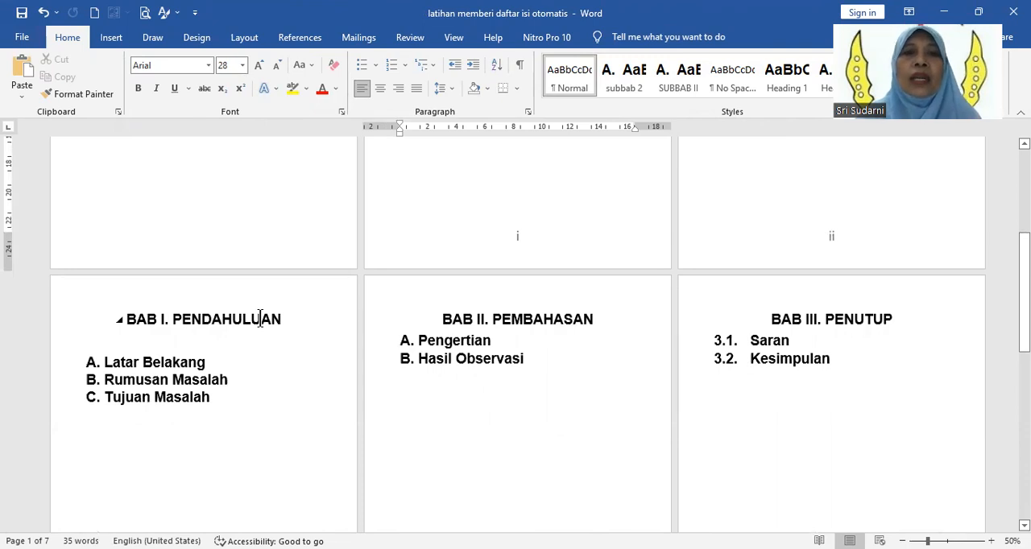
scroll(277, 367, down, 4)
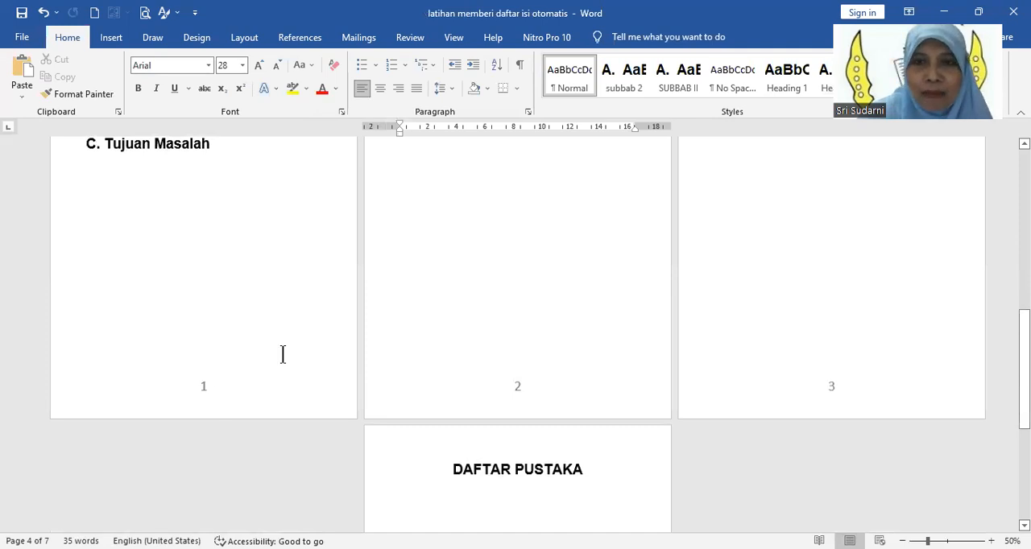
scroll(765, 262, up, 2)
scroll(765, 263, up, 7)
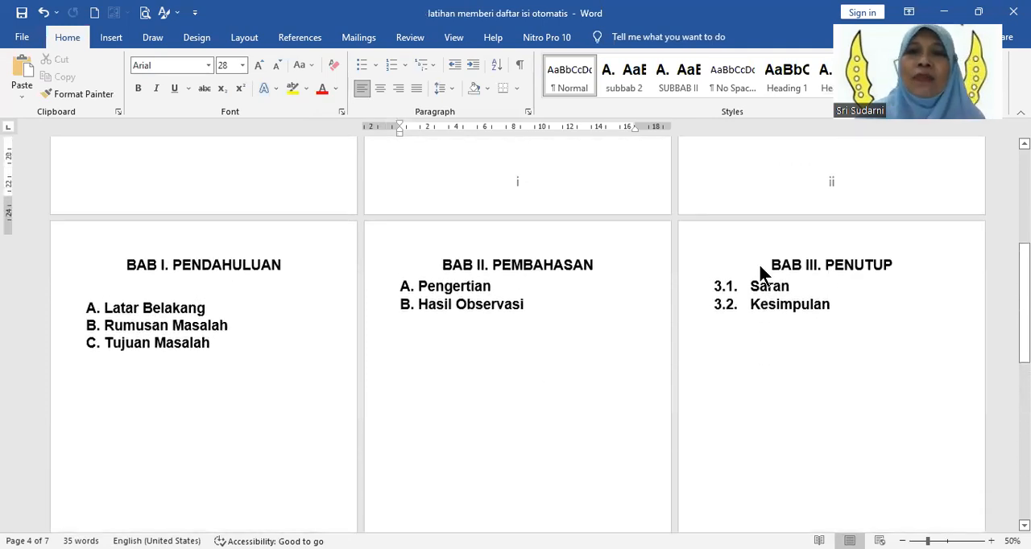
click(651, 292)
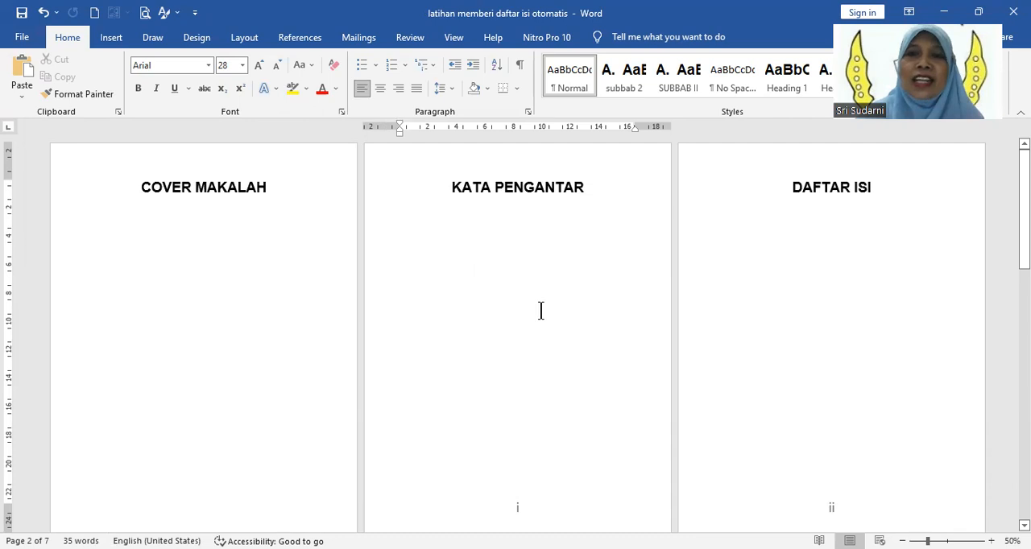
scroll(540, 310, down, 3)
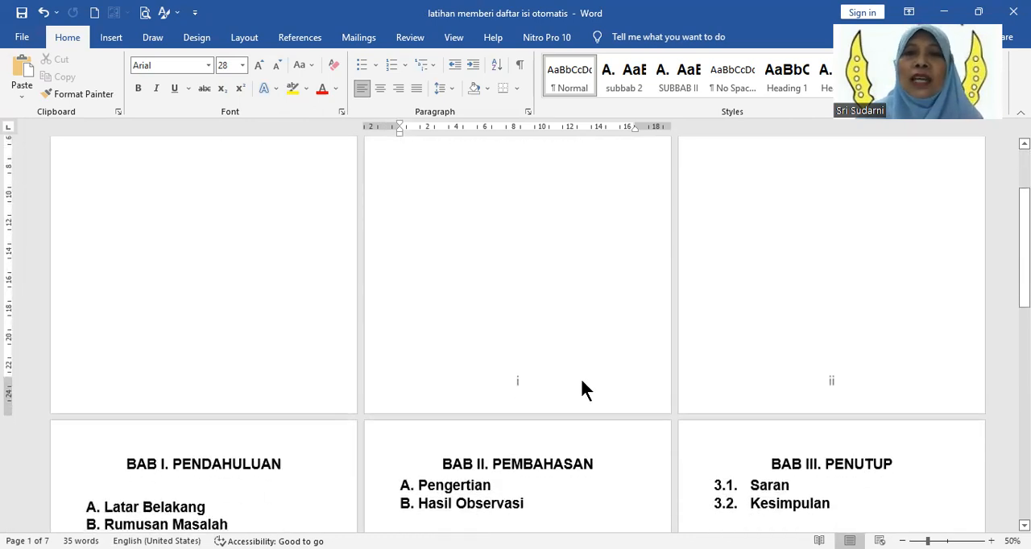
scroll(573, 369, up, 3)
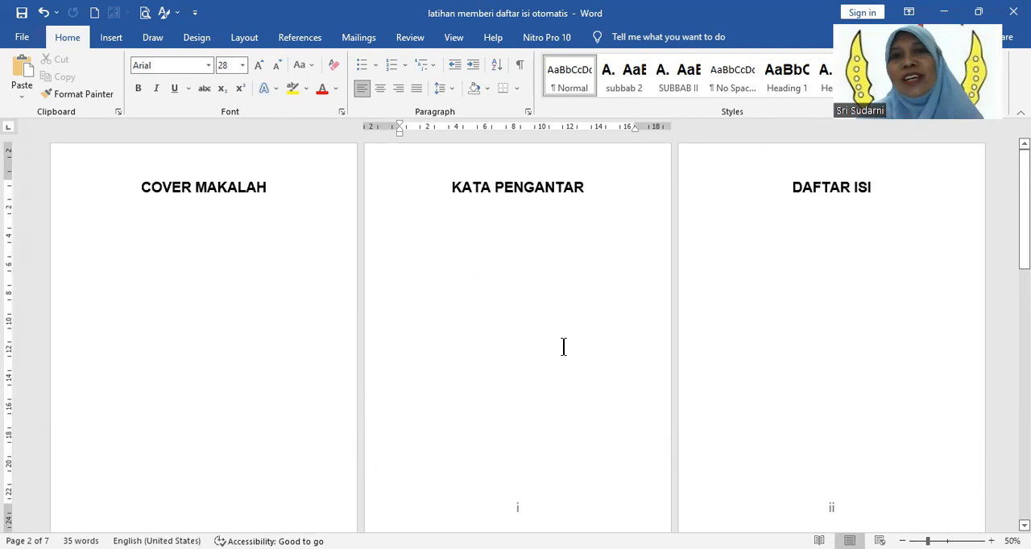
click(553, 53)
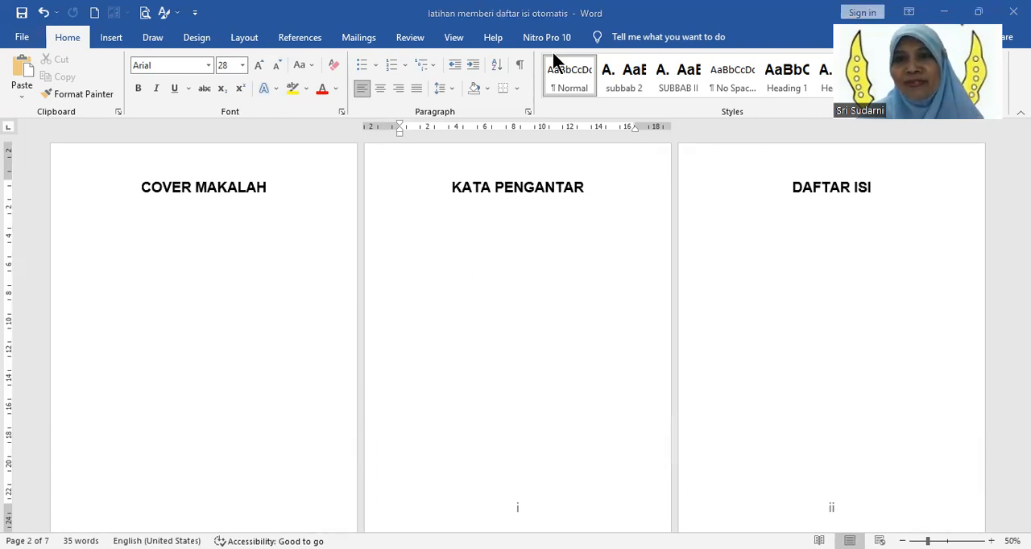